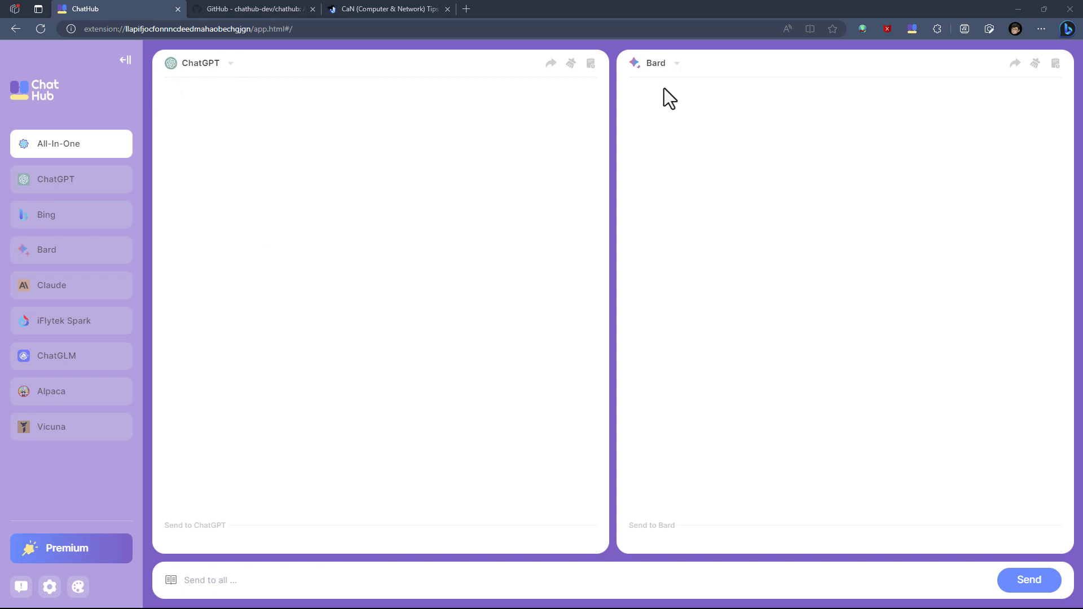
Step: Switch the second chat pane of the All-In-One view to Bing
{"action": "left_click", "coordinate": [677, 64]}
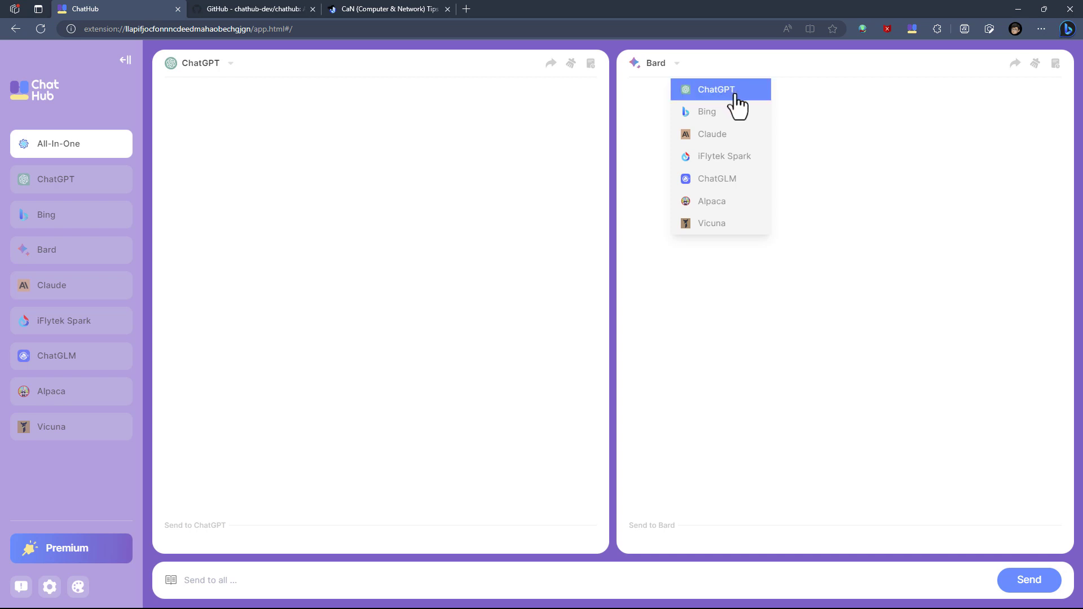
{"action": "left_click", "coordinate": [743, 113]}
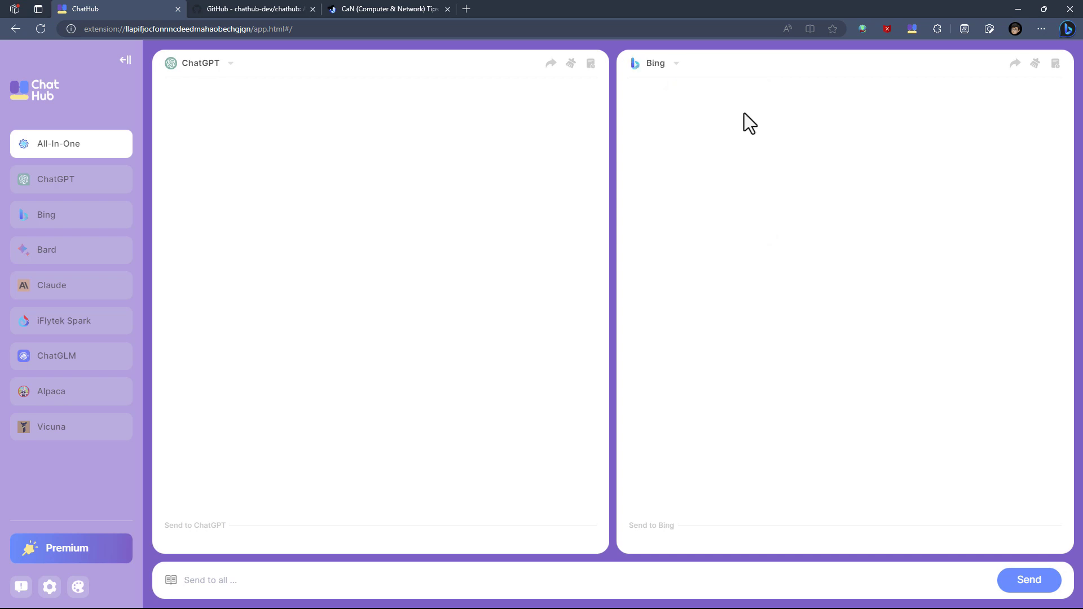
{"action": "left_click", "coordinate": [669, 65]}
{"action": "left_click", "coordinate": [483, 179]}
{"action": "left_click", "coordinate": [210, 583]}
Step: Look through the chathub GitHub repository and its README, and open the project's releases page
{"action": "left_click", "coordinate": [256, 9]}
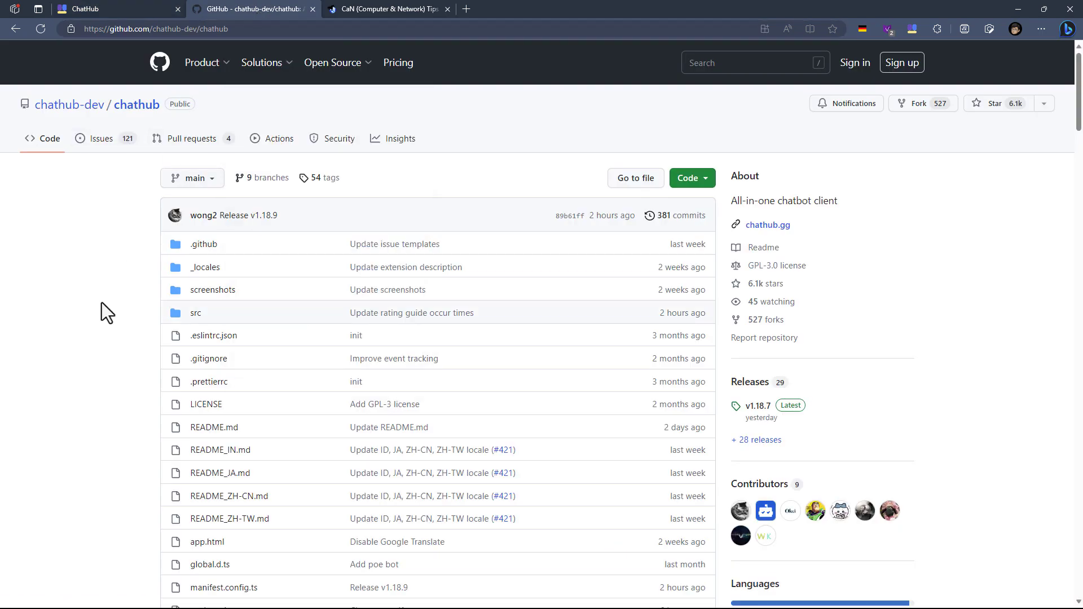
{"action": "scroll", "coordinate": [101, 303], "scroll_direction": "down", "scroll_amount": 8}
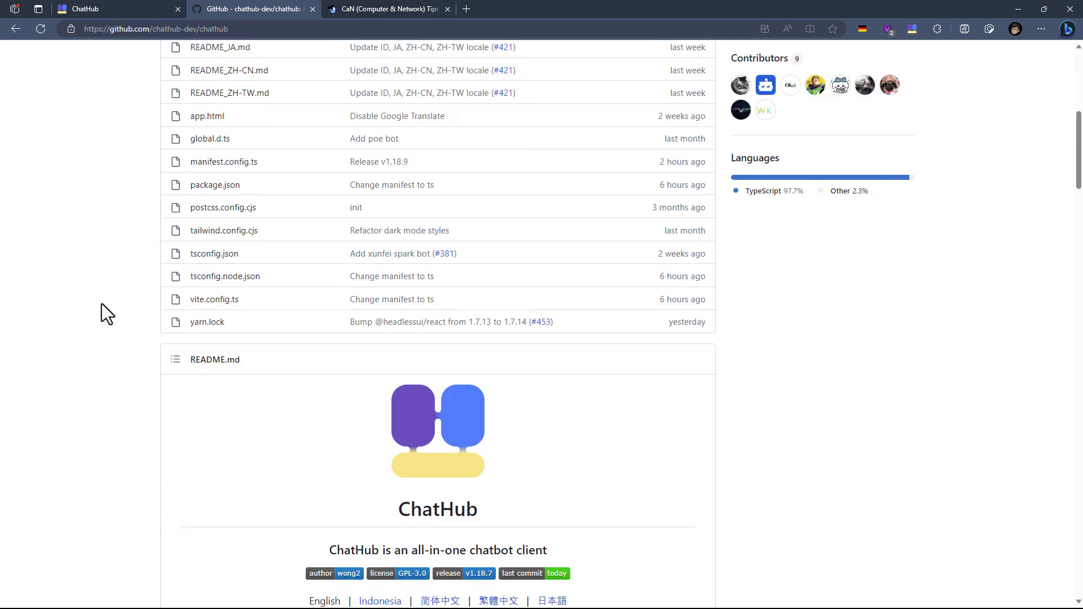
{"action": "scroll", "coordinate": [101, 305], "scroll_direction": "down", "scroll_amount": 5}
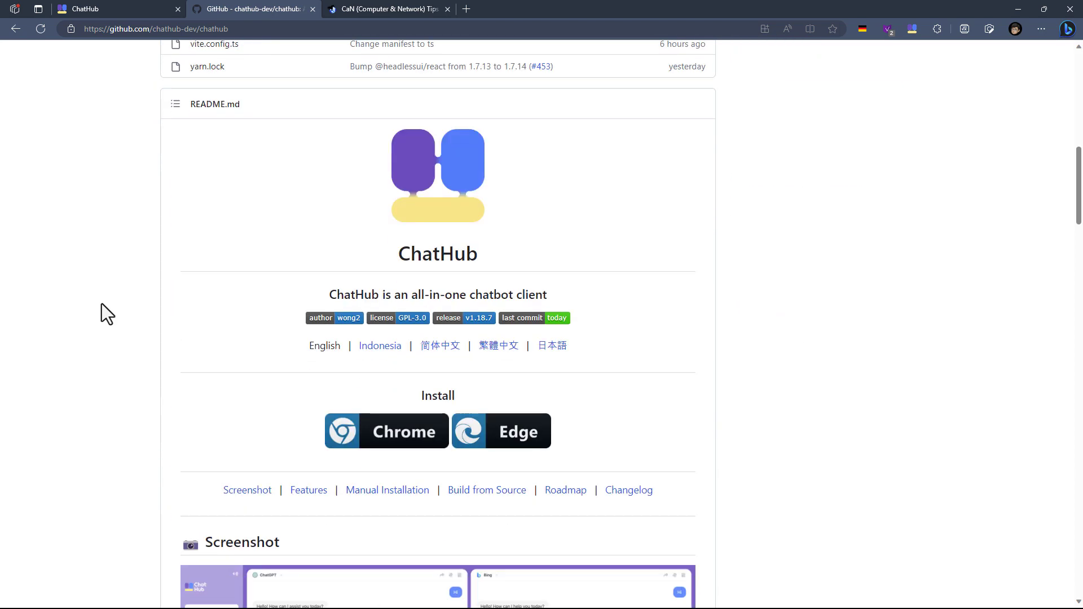
{"action": "scroll", "coordinate": [101, 303], "scroll_direction": "down", "scroll_amount": 3}
{"action": "scroll", "coordinate": [102, 303], "scroll_direction": "up", "scroll_amount": 16}
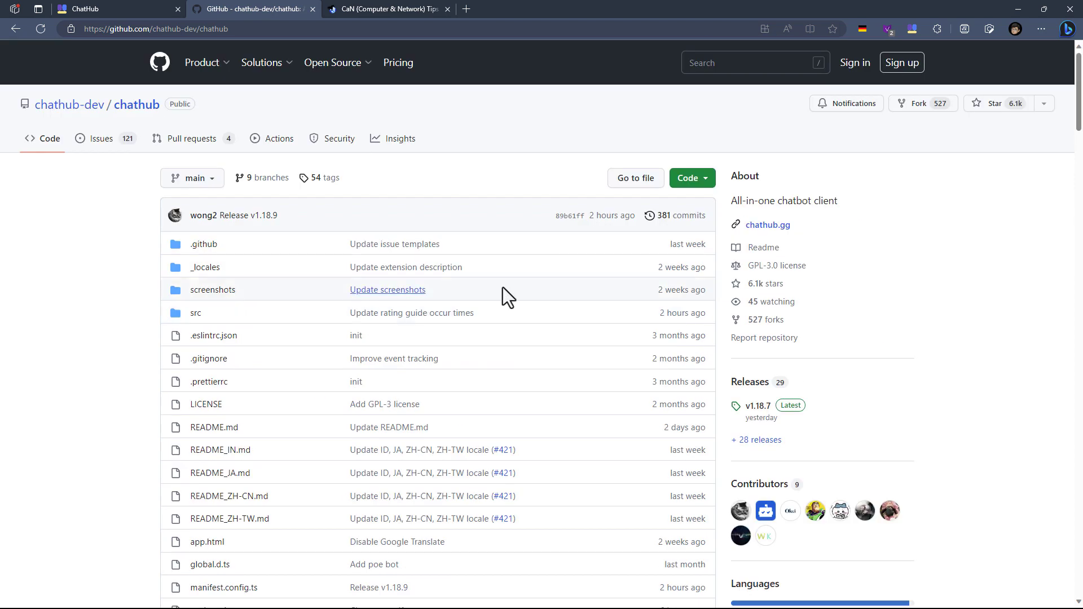
{"action": "left_click", "coordinate": [751, 383]}
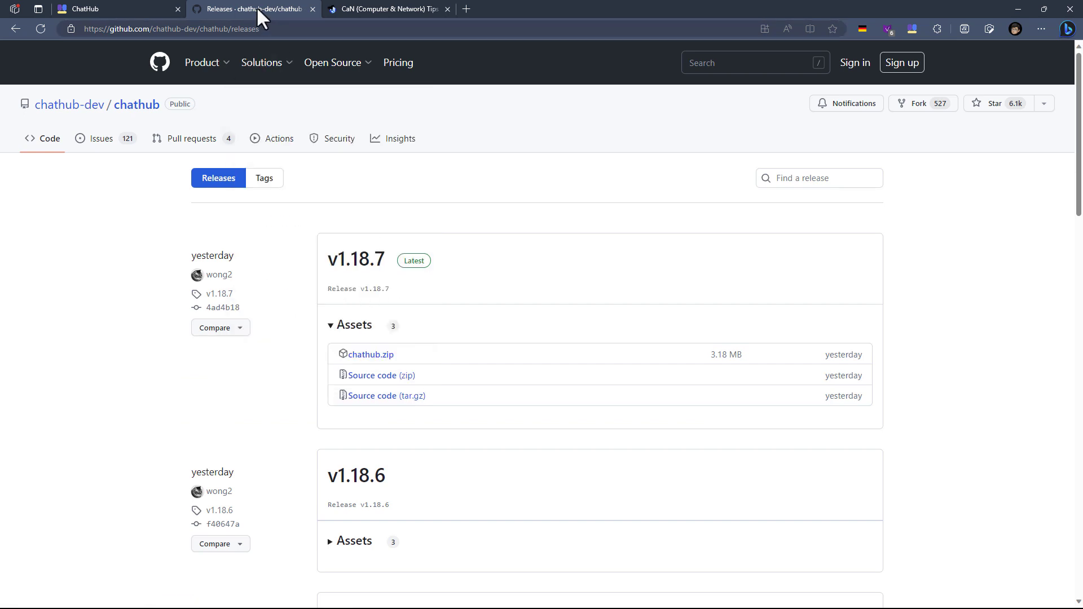
Step: Read the CaN Tips article's instructions for manually installing an unpacked browser extension, comparing it with the chathub releases page
{"action": "left_click", "coordinate": [372, 8]}
{"action": "scroll", "coordinate": [224, 278], "scroll_direction": "down", "scroll_amount": 2}
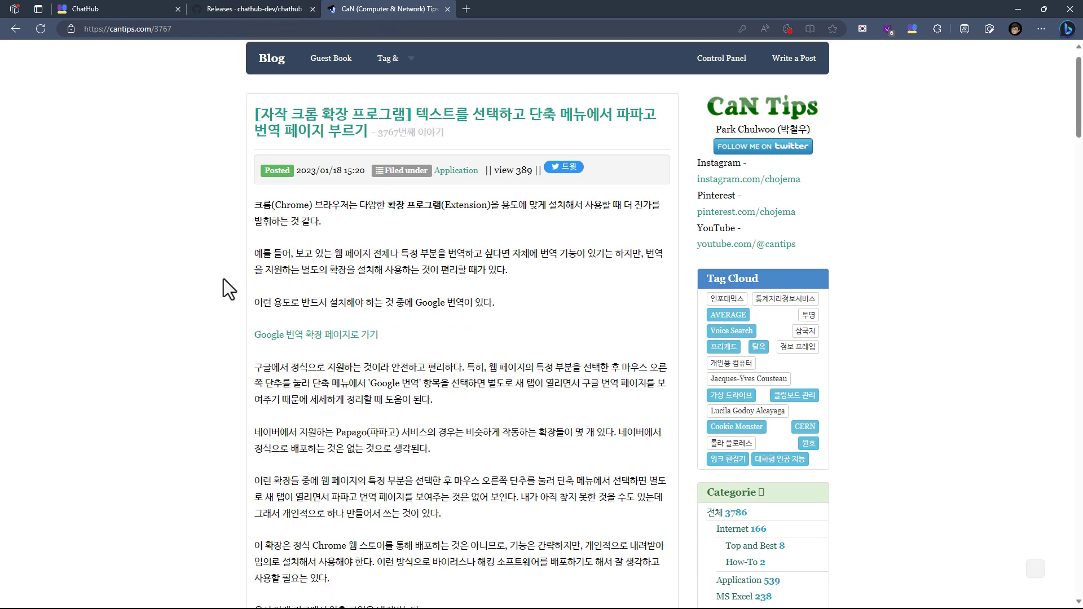
{"action": "scroll", "coordinate": [223, 278], "scroll_direction": "down", "scroll_amount": 3}
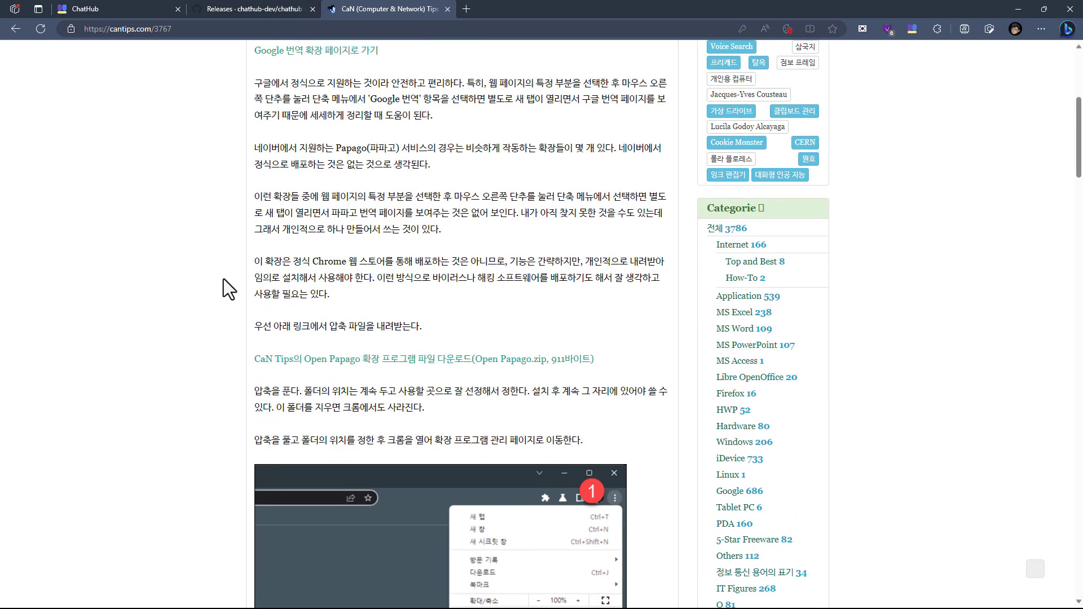
{"action": "scroll", "coordinate": [223, 278], "scroll_direction": "down", "scroll_amount": 3}
{"action": "scroll", "coordinate": [223, 278], "scroll_direction": "down", "scroll_amount": 5}
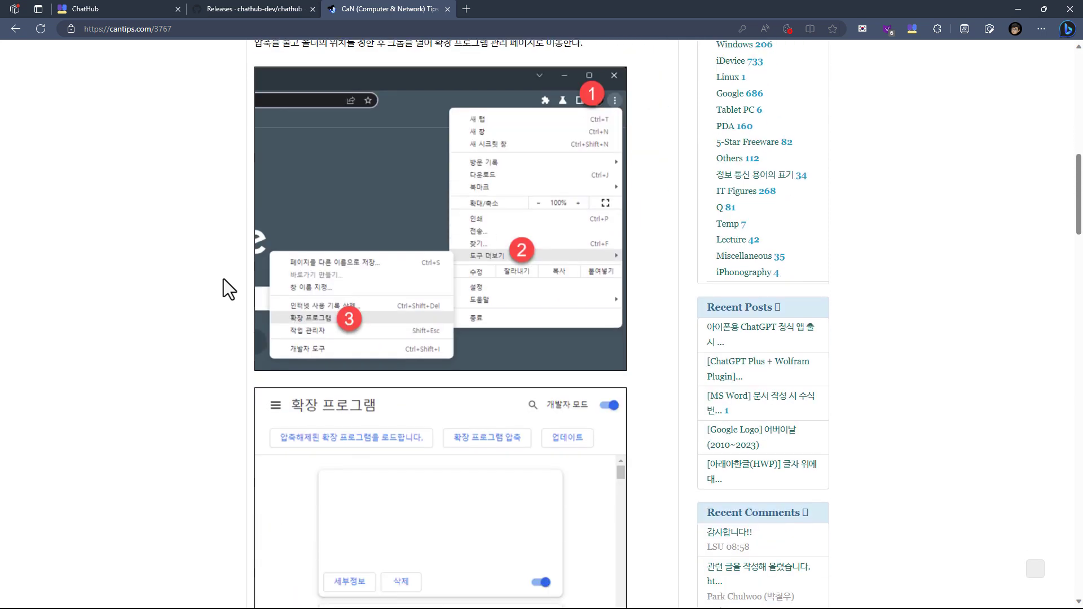
{"action": "scroll", "coordinate": [223, 279], "scroll_direction": "up", "scroll_amount": 4}
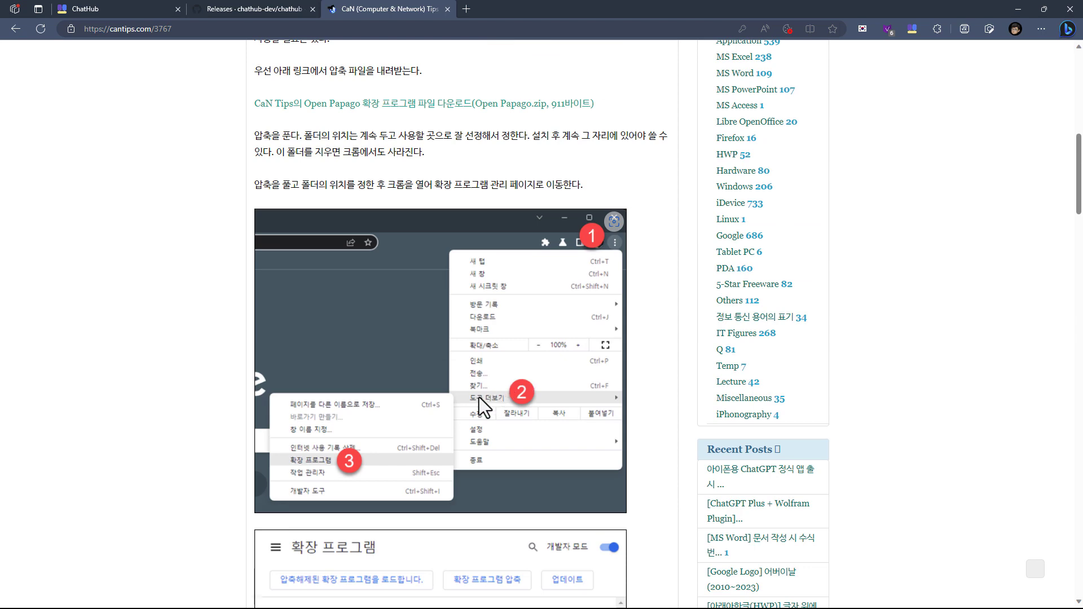
{"action": "scroll", "coordinate": [313, 464], "scroll_direction": "down", "scroll_amount": 5}
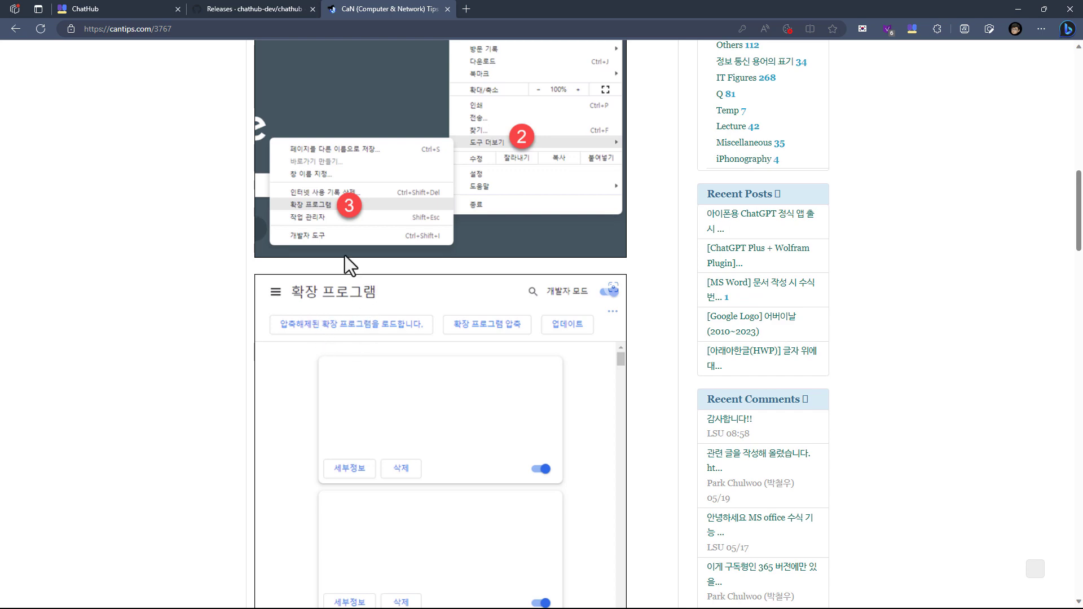
{"action": "key", "text": "ctrl+shift+Tab"}
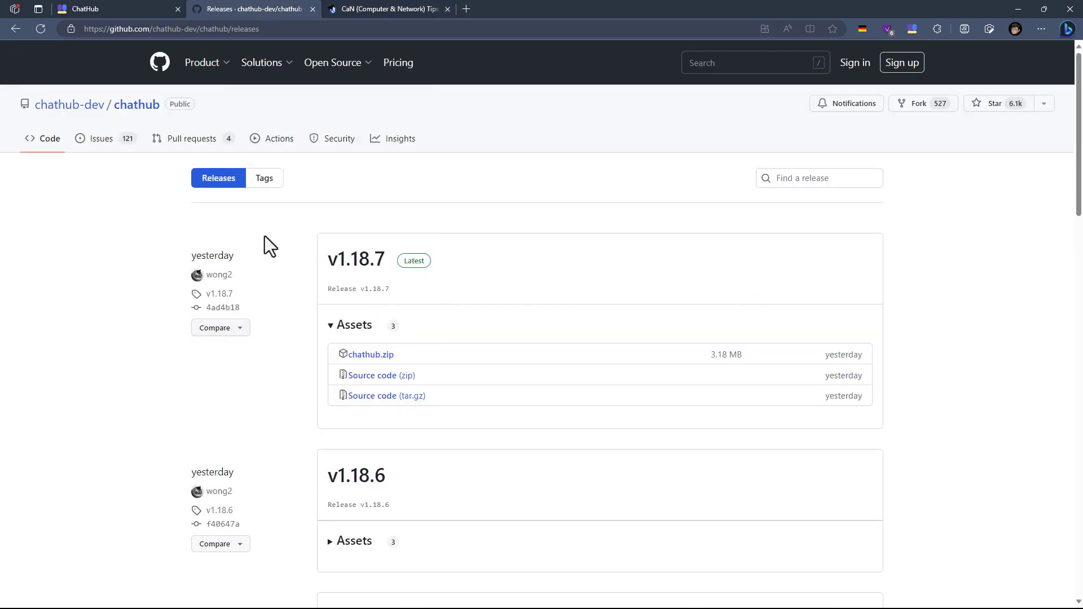
{"action": "left_click", "coordinate": [381, 8]}
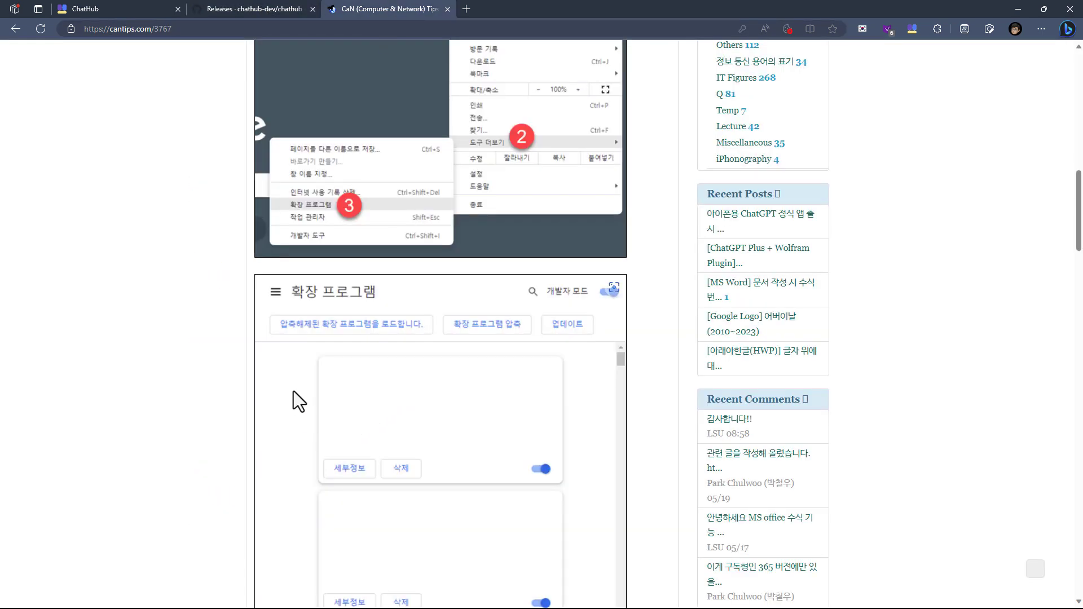
Step: Switch back to ChatHub and examine its settings, including the models offered for ChatGPT's Webapp Mode
{"action": "left_click", "coordinate": [134, 11]}
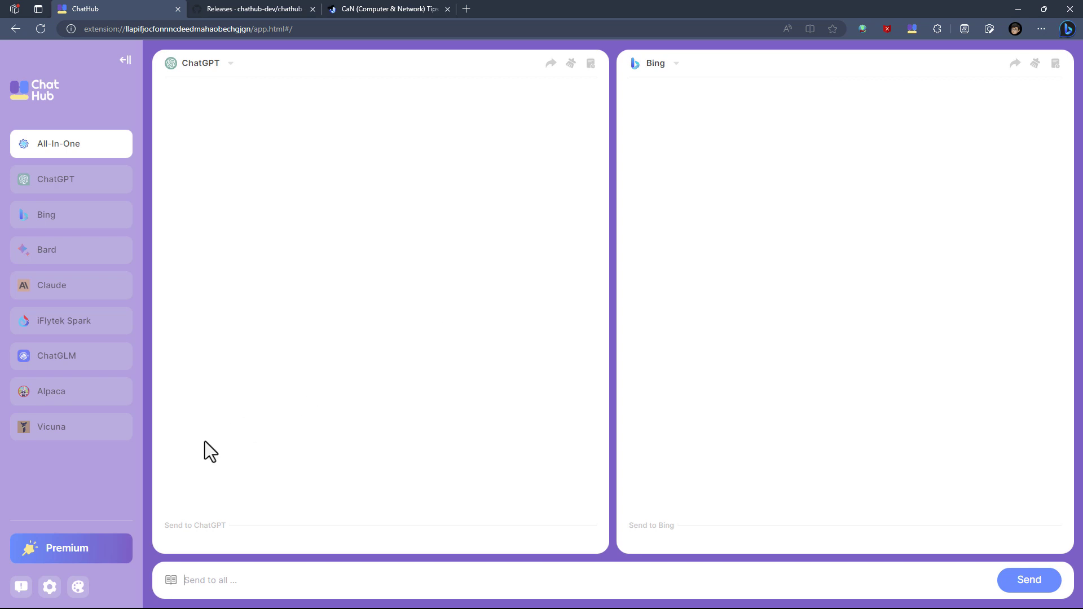
{"action": "left_click", "coordinate": [49, 587]}
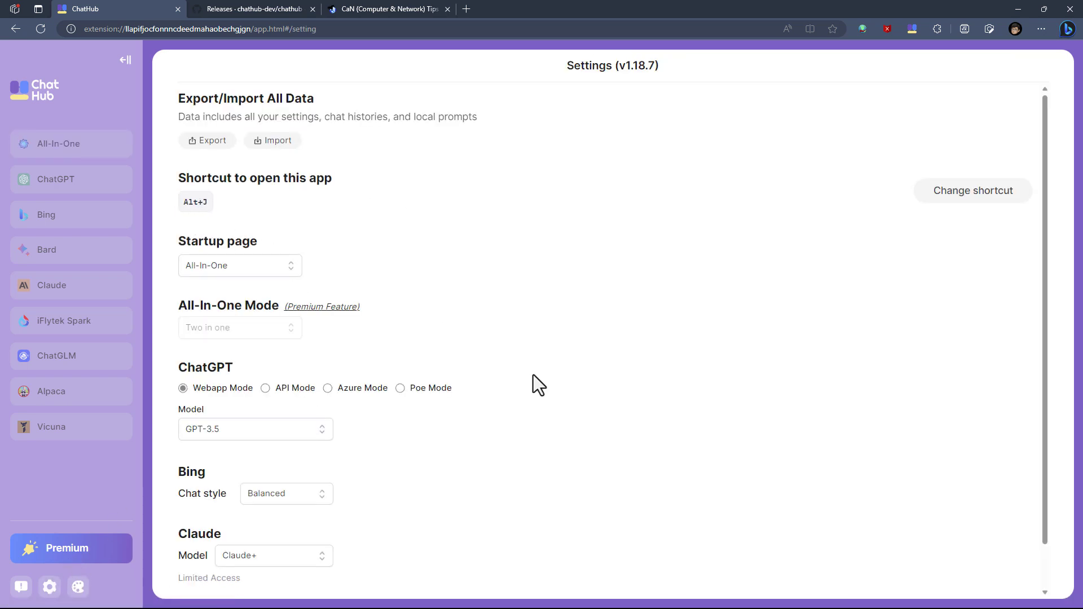
{"action": "left_click", "coordinate": [87, 149]}
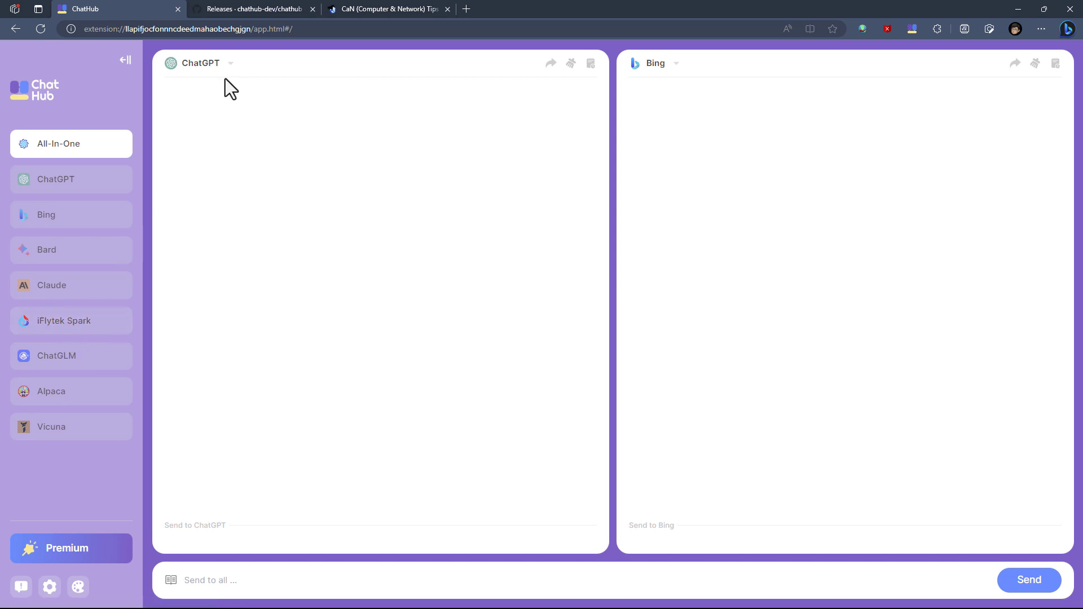
{"action": "left_click", "coordinate": [50, 586]}
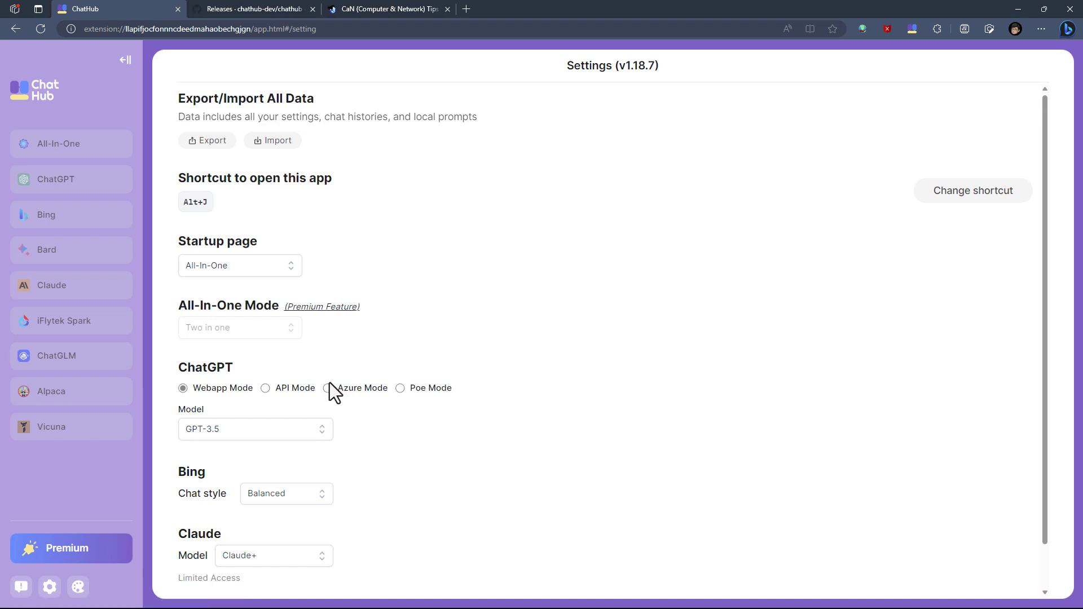
{"action": "left_click", "coordinate": [262, 435]}
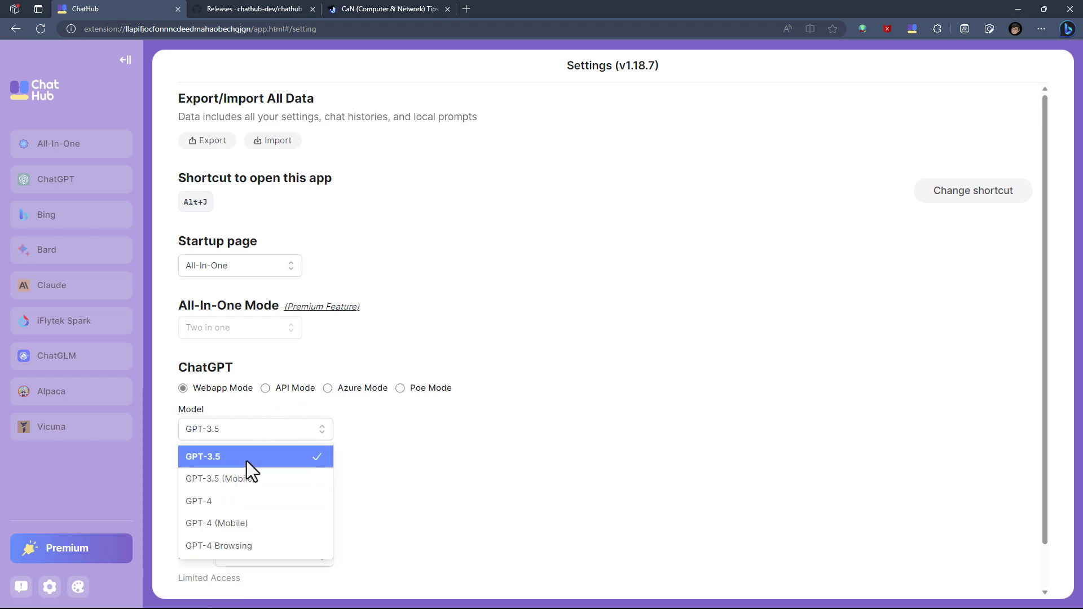
{"action": "left_click", "coordinate": [405, 449]}
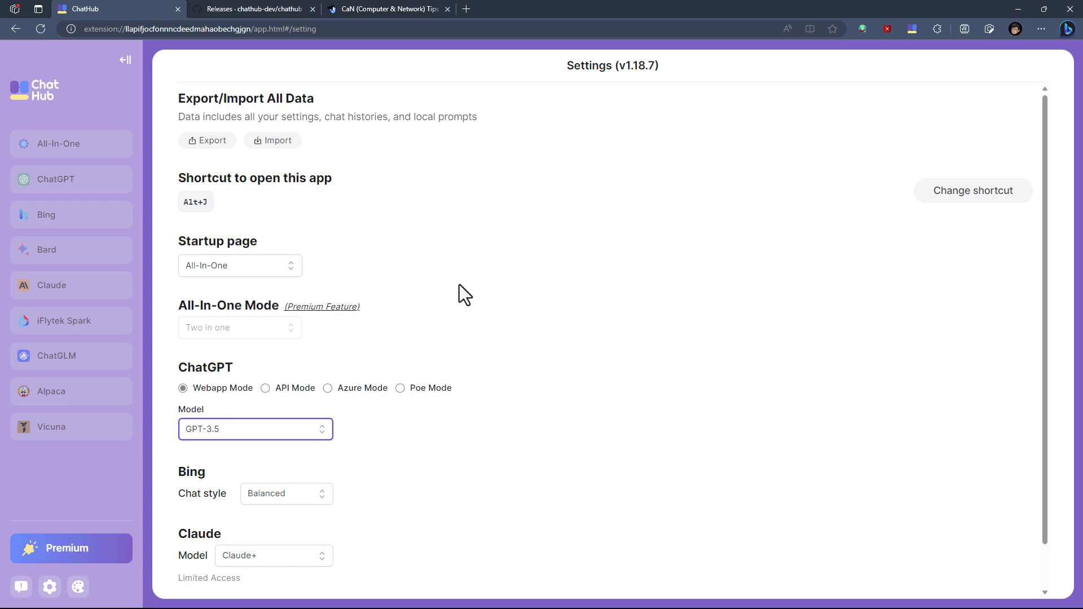
{"action": "left_click", "coordinate": [80, 146]}
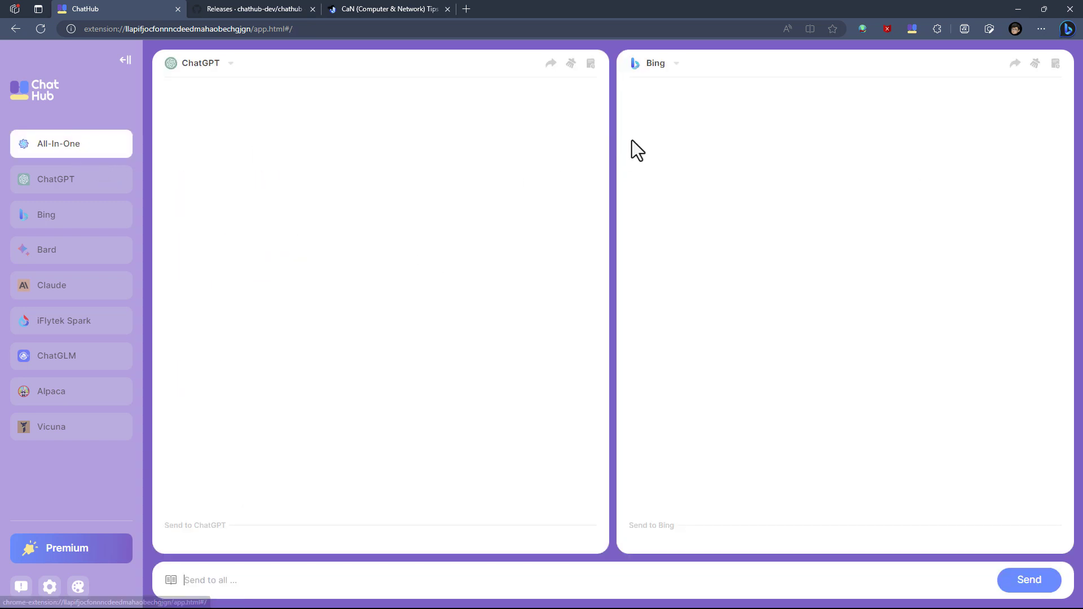
Step: Examine the bots available for the second chat pane and recheck the ChatGPT model choices in the settings
{"action": "left_click", "coordinate": [674, 66]}
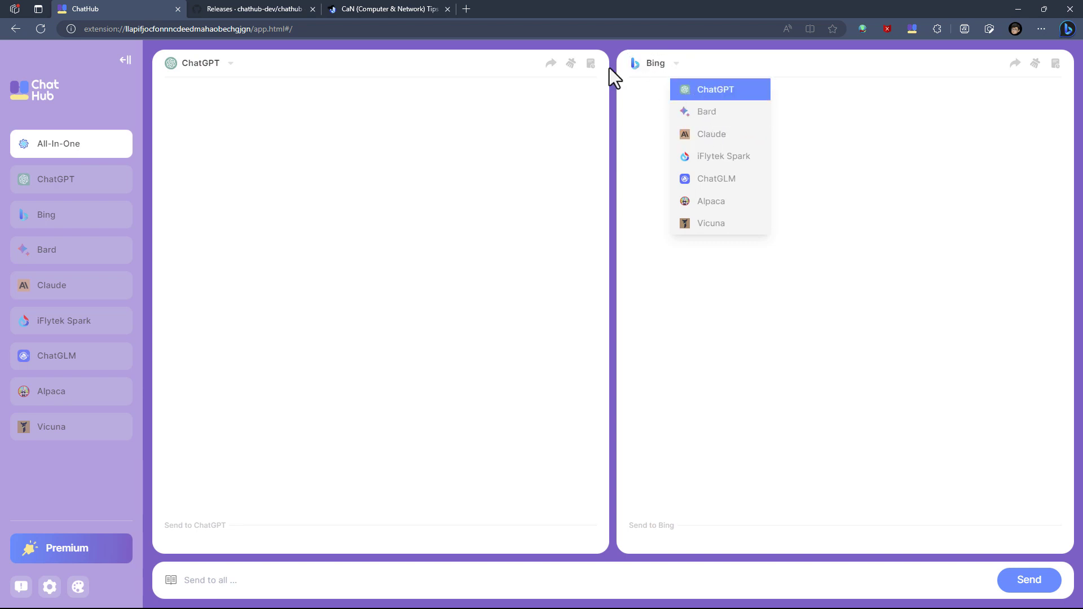
{"action": "left_click", "coordinate": [653, 107]}
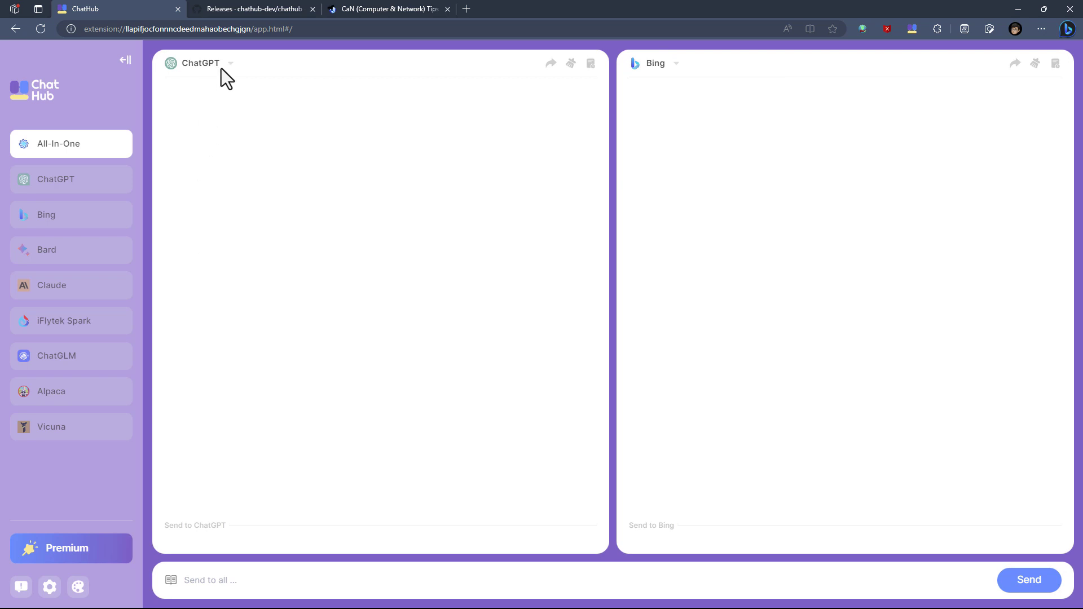
{"action": "left_click", "coordinate": [50, 587]}
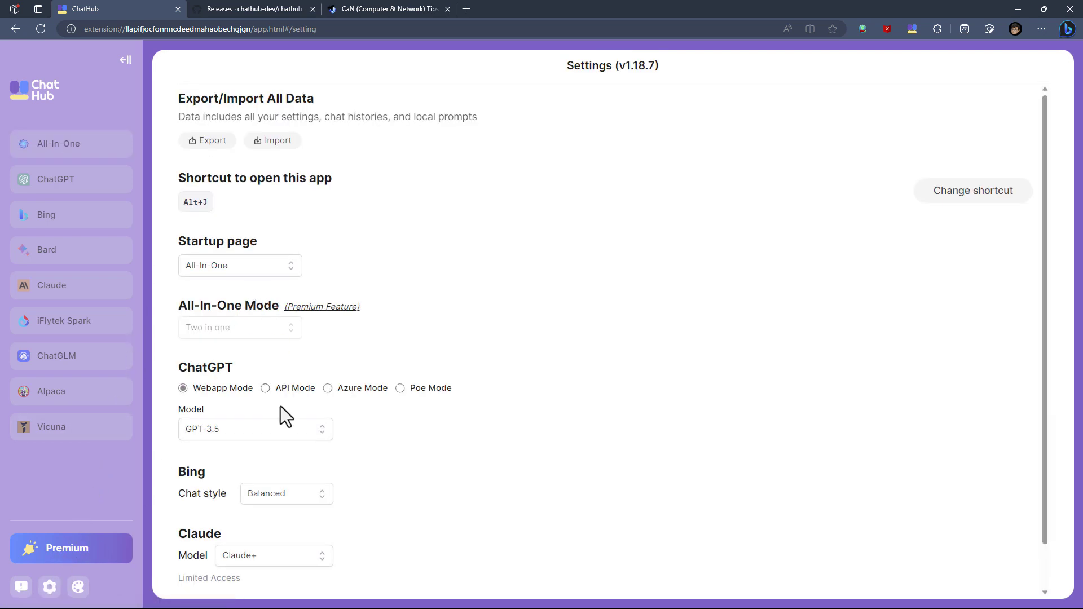
{"action": "left_click", "coordinate": [310, 429]}
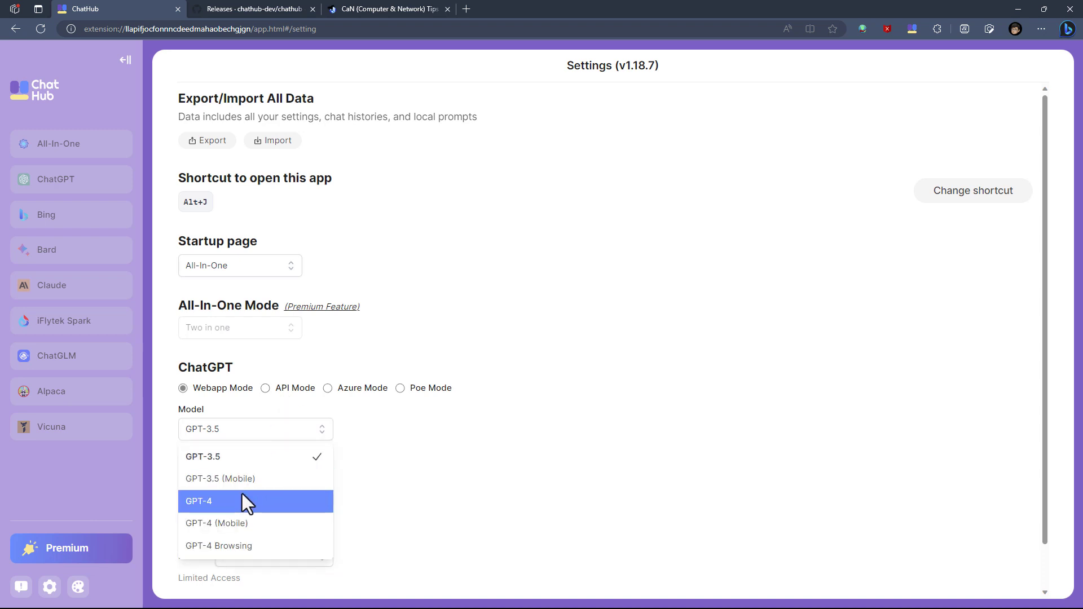
{"action": "left_click", "coordinate": [399, 423]}
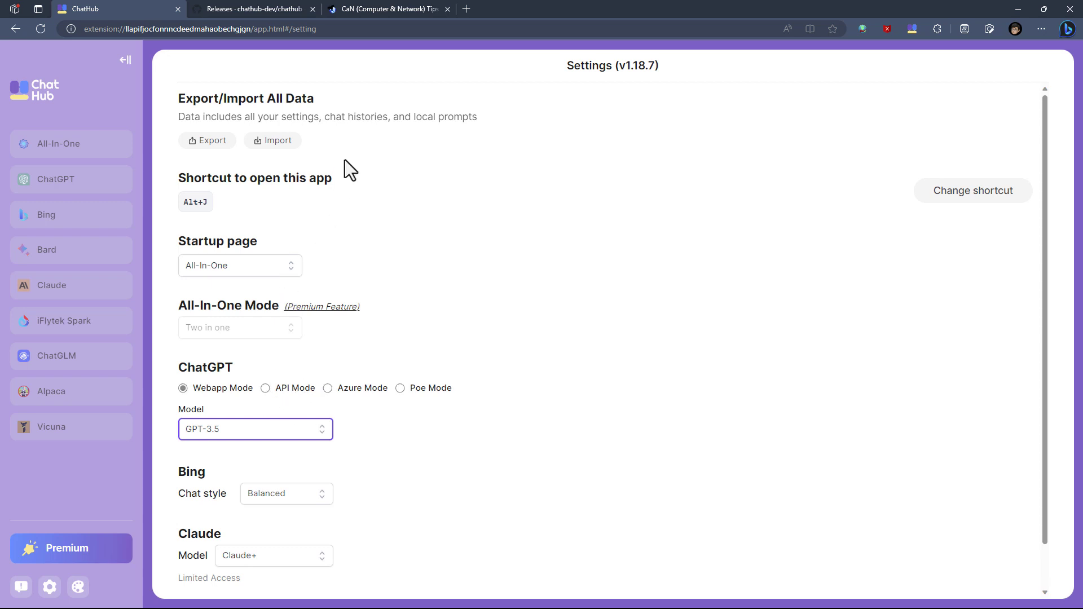
{"action": "left_click", "coordinate": [104, 149]}
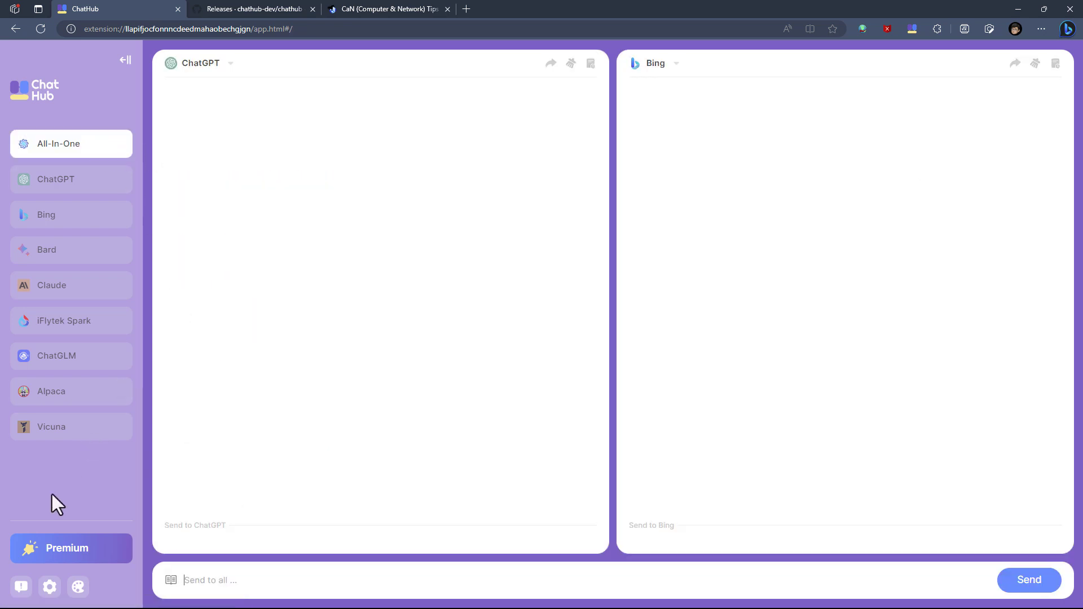
Step: Review the settings and the Premium license's features, and return to the All-In-One view
{"action": "left_click", "coordinate": [49, 586]}
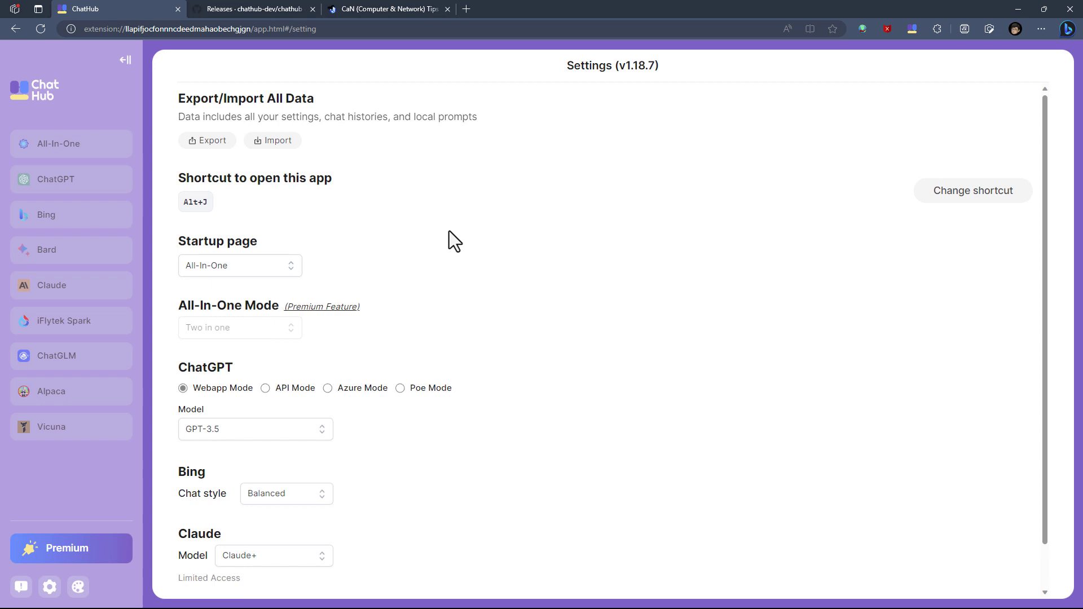
{"action": "left_click", "coordinate": [48, 550]}
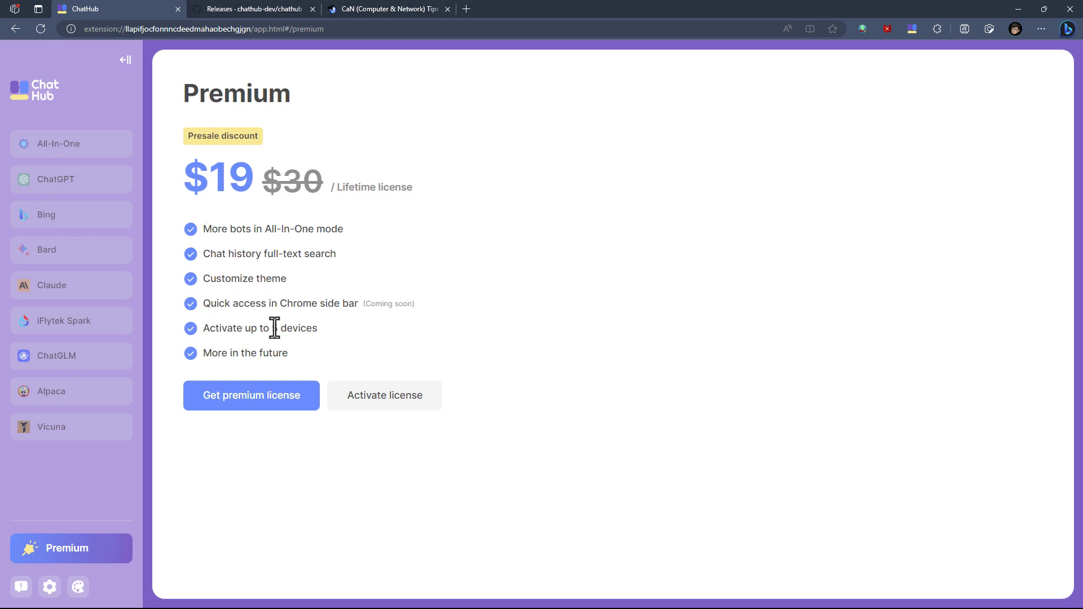
{"action": "left_click", "coordinate": [49, 586]}
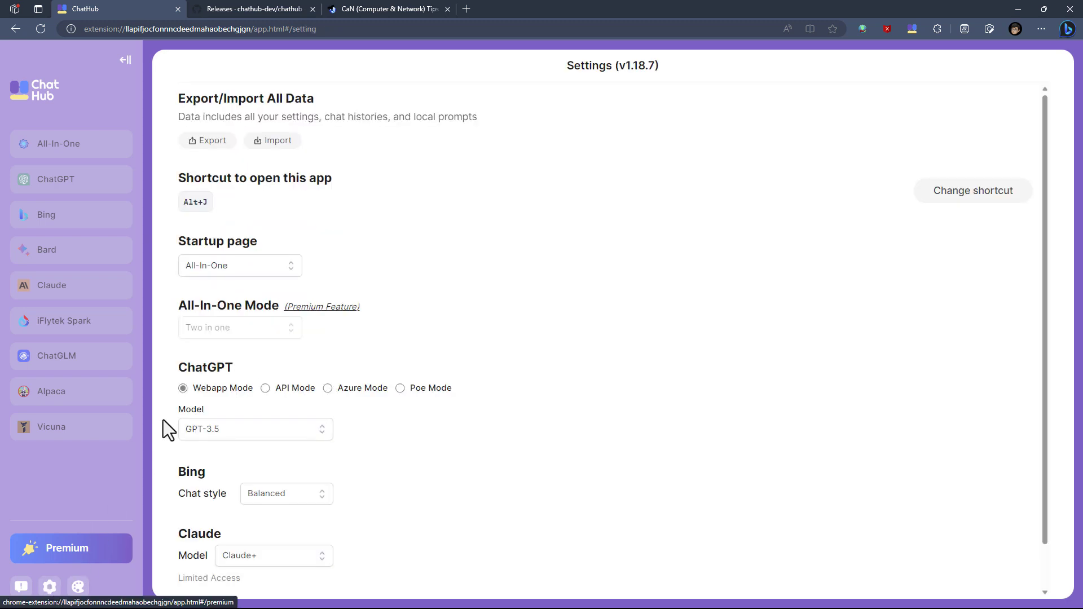
{"action": "left_click", "coordinate": [67, 145]}
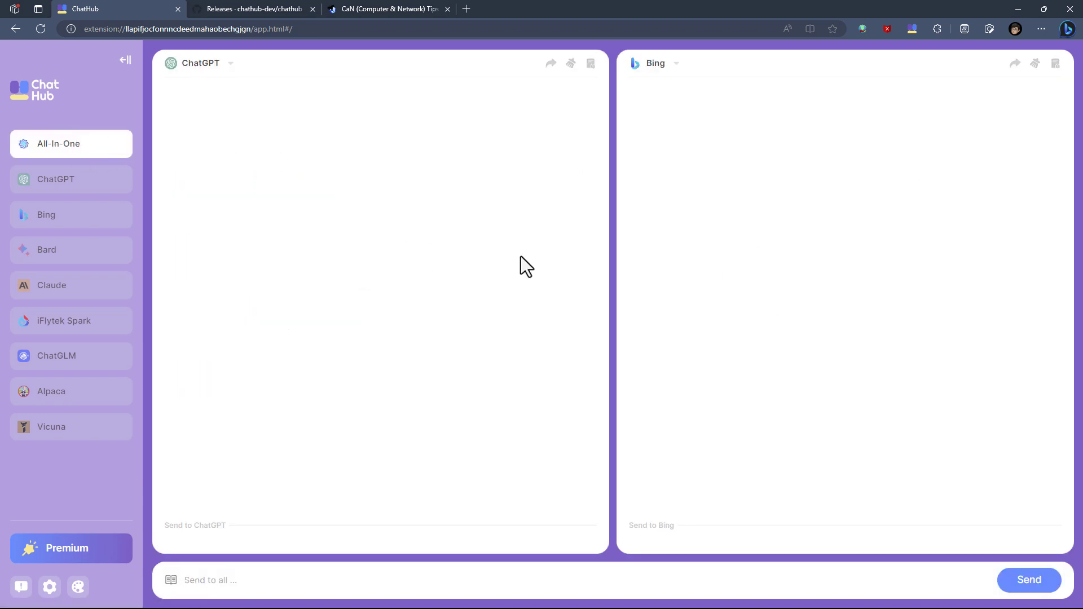
{"action": "left_click", "coordinate": [49, 587]}
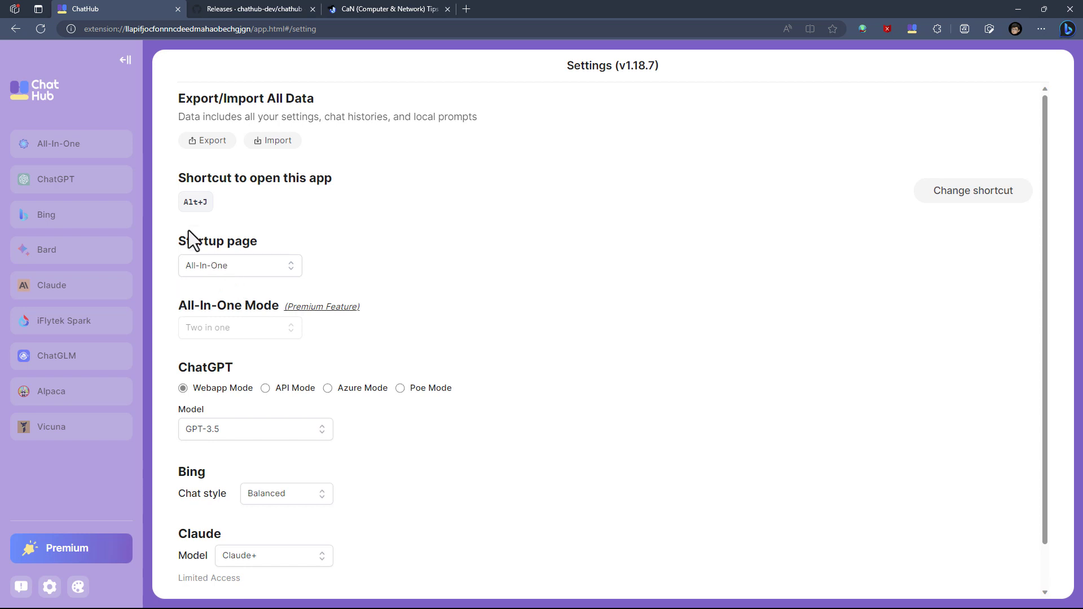
{"action": "left_click", "coordinate": [113, 156]}
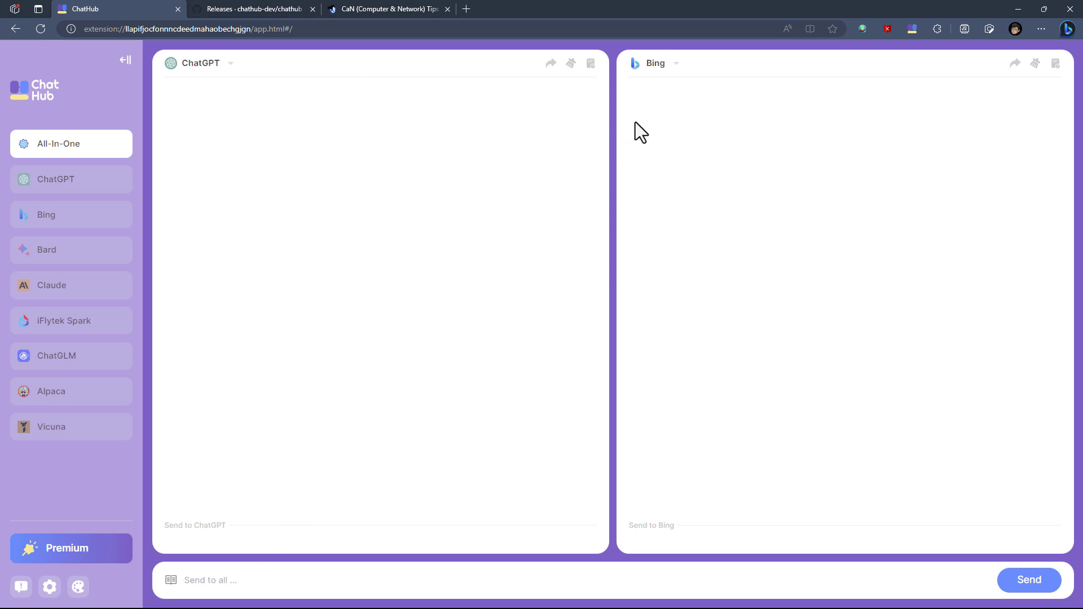
Step: Switch the second chat pane to Bard and send both bots the prompt: 이효석의 소설 "메밀꽃 필 무렵" 줄거리를 알려줘
{"action": "left_click", "coordinate": [669, 65]}
{"action": "left_click", "coordinate": [708, 130]}
{"action": "type", "text": "o"}
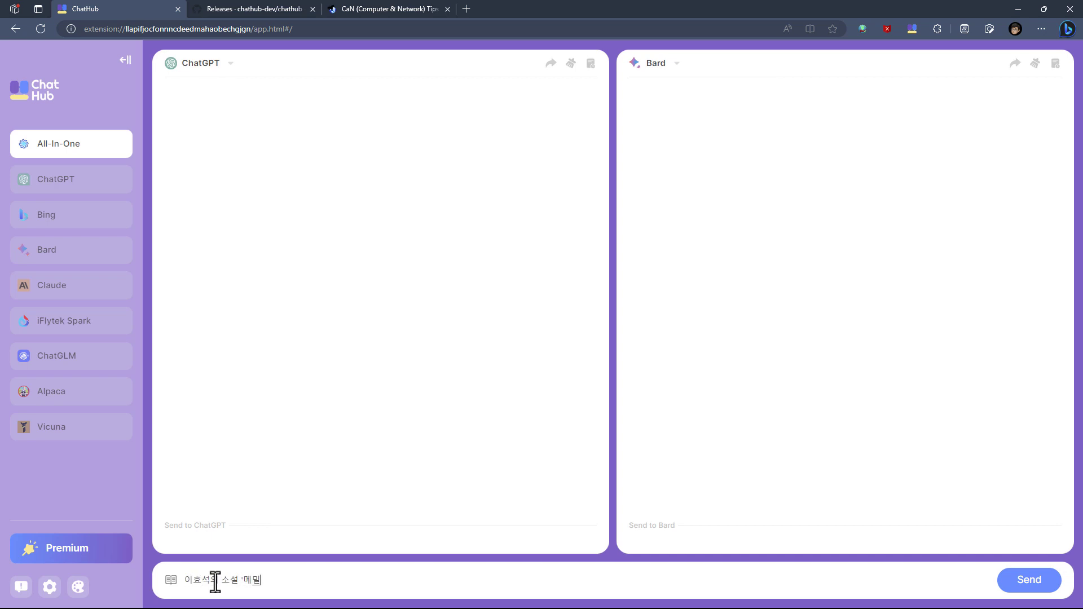
{"action": "type", "text": " 무렵'"}
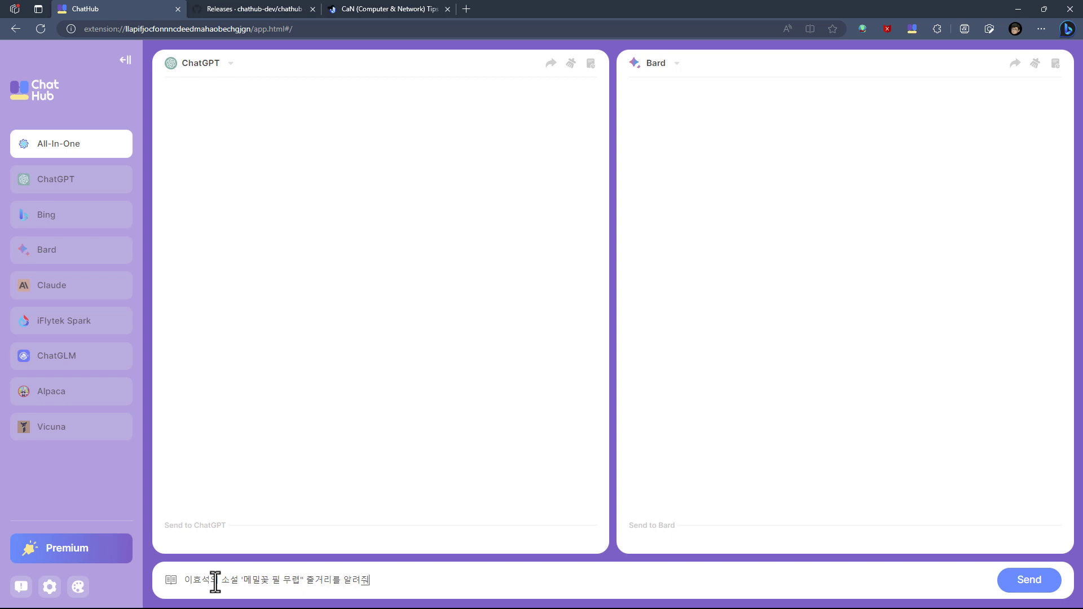
{"action": "type", "text": " 줄거리를 알려줘"}
{"action": "left_click", "coordinate": [1031, 584]}
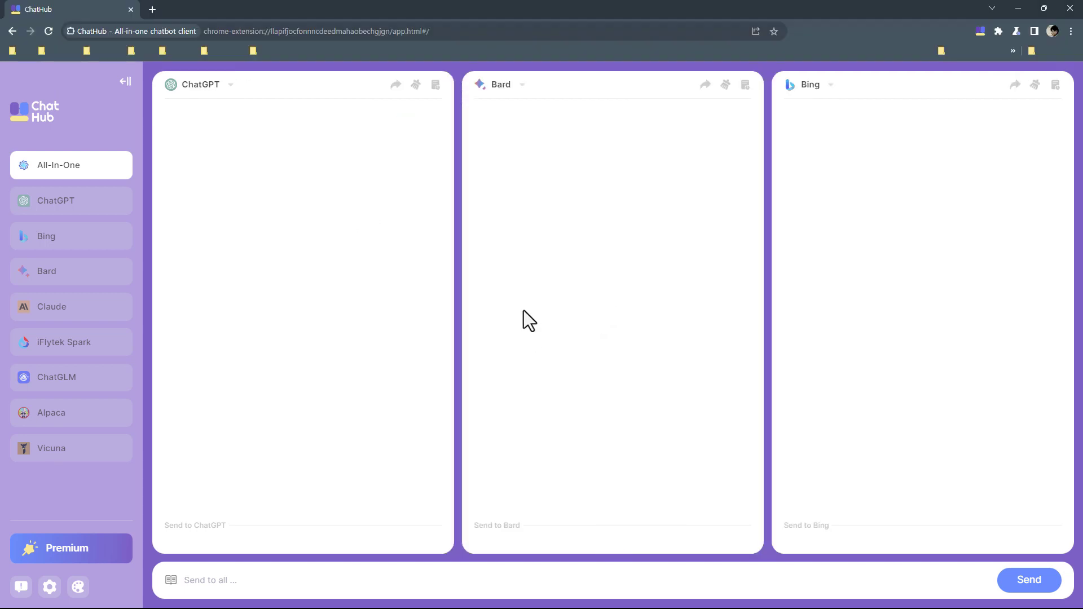
{"action": "left_click", "coordinate": [49, 586]}
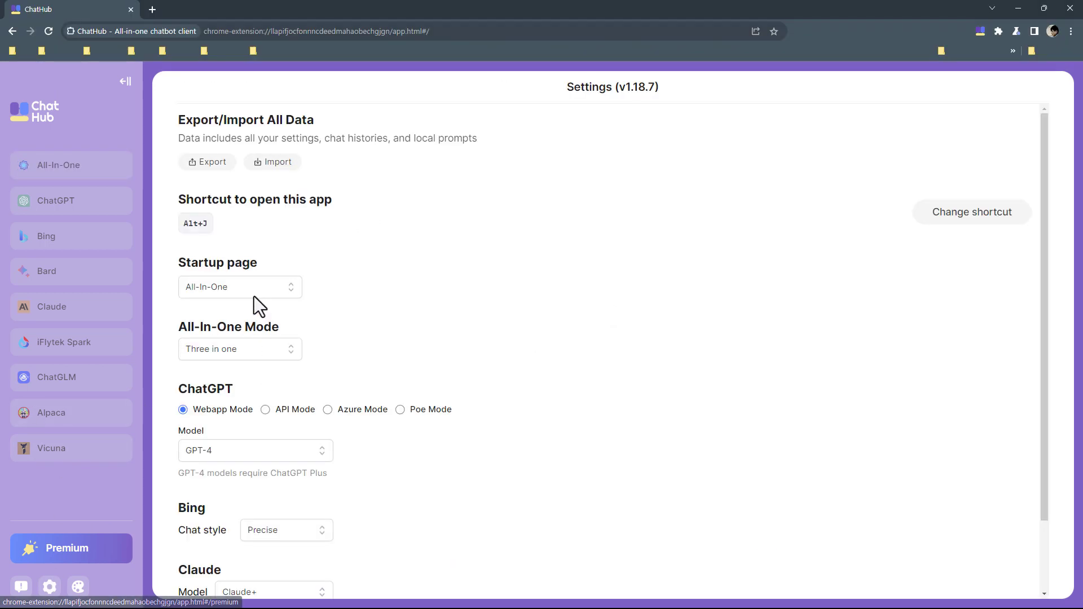
{"action": "left_click", "coordinate": [233, 349]}
{"action": "left_click", "coordinate": [221, 424]}
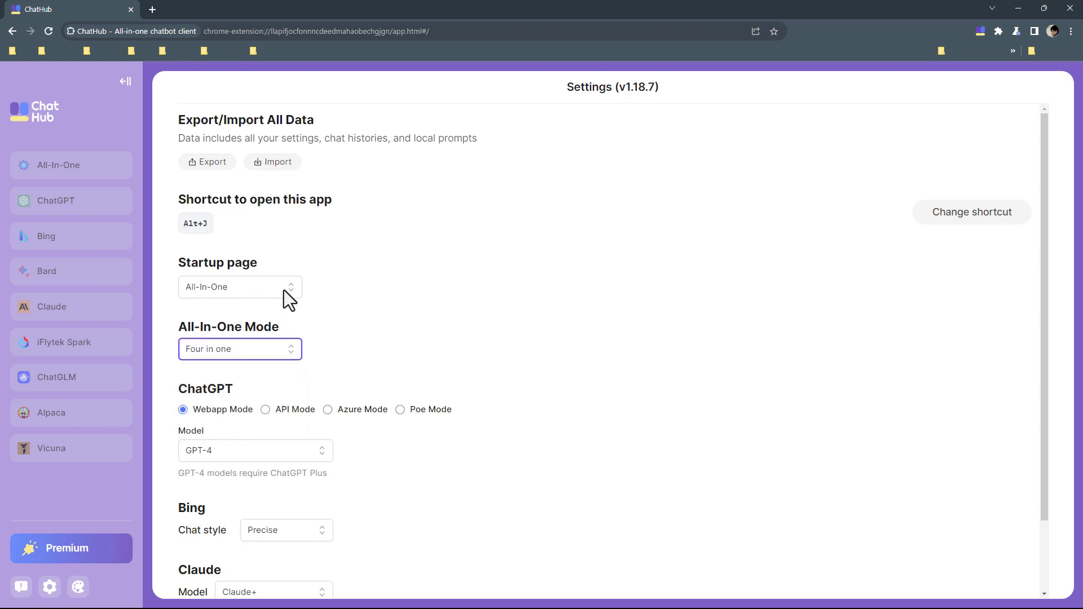
{"action": "left_click", "coordinate": [205, 456]}
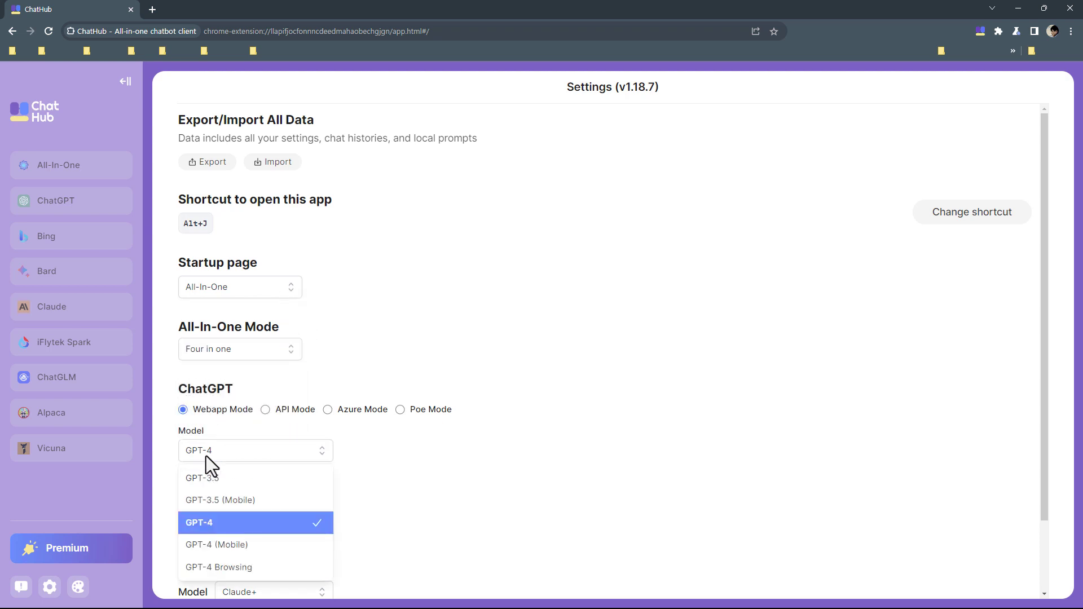
{"action": "left_click", "coordinate": [255, 565]}
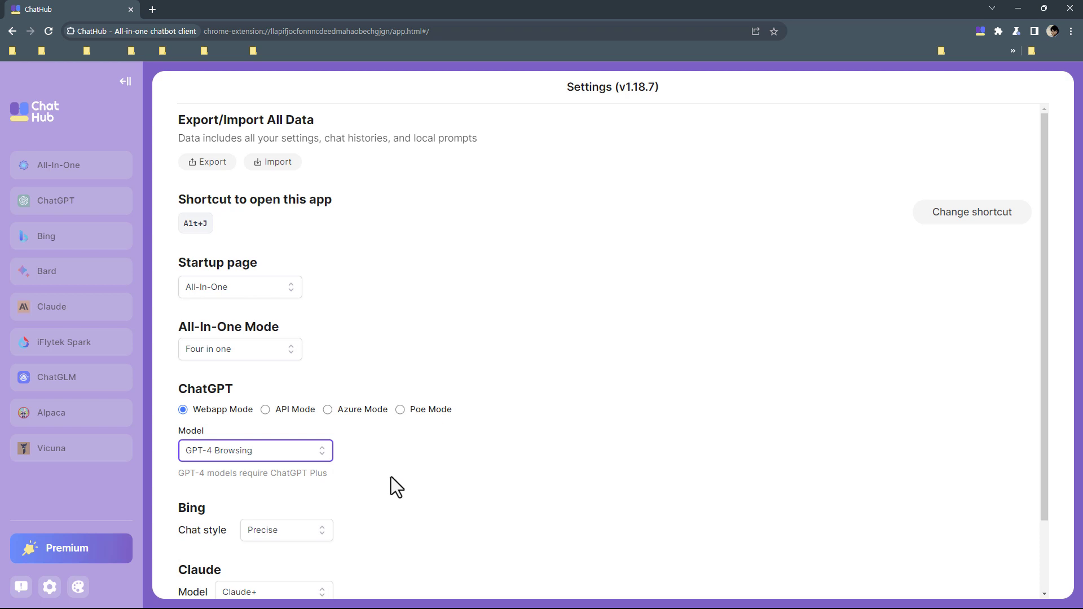
{"action": "left_click", "coordinate": [79, 170]}
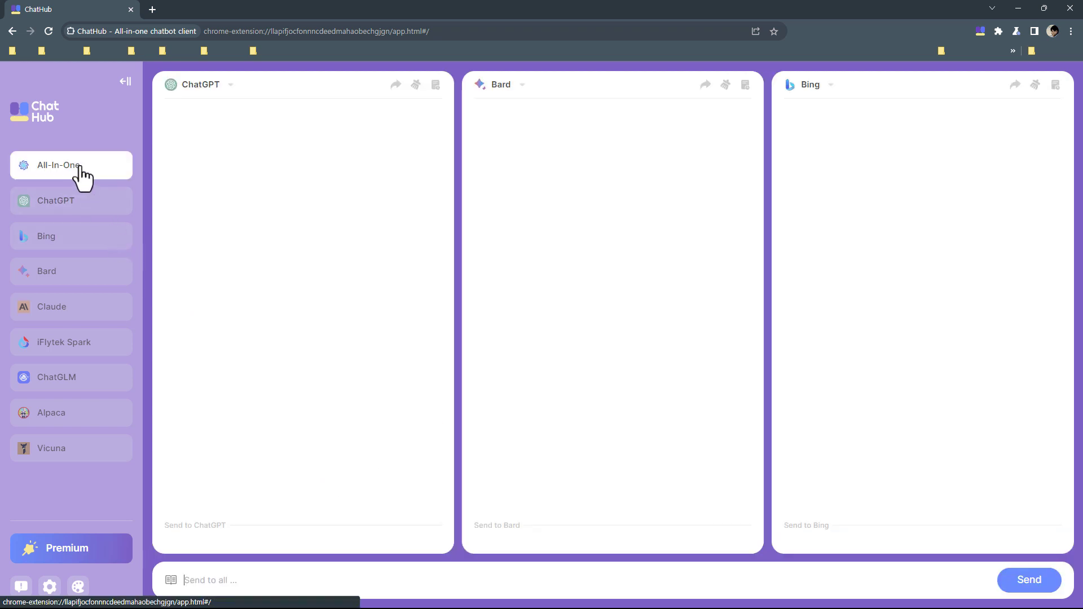
{"action": "left_click", "coordinate": [52, 588]}
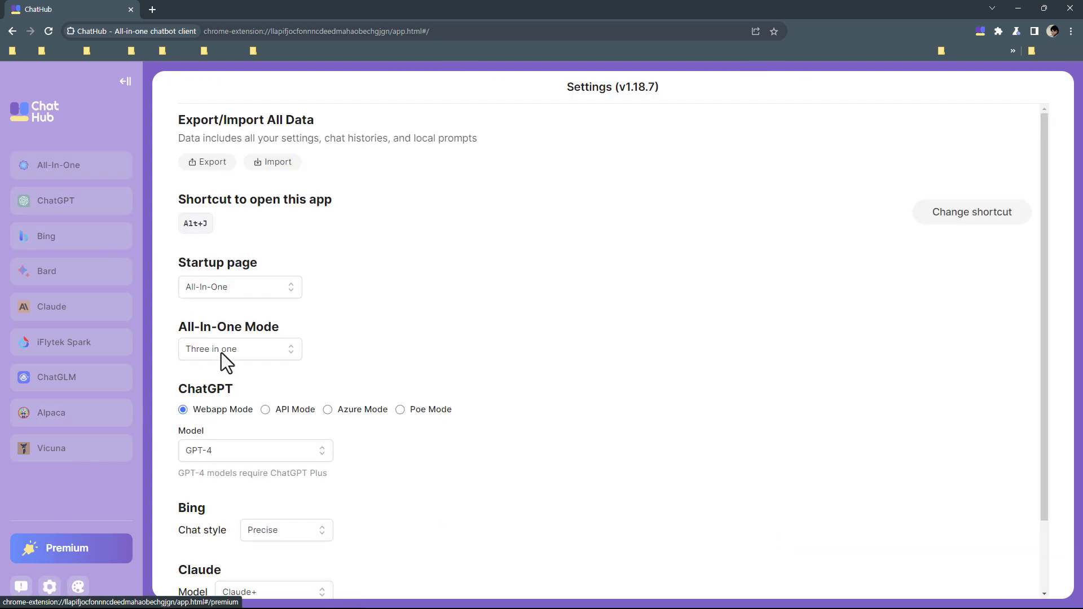
{"action": "left_click", "coordinate": [229, 351]}
{"action": "left_click", "coordinate": [224, 423]}
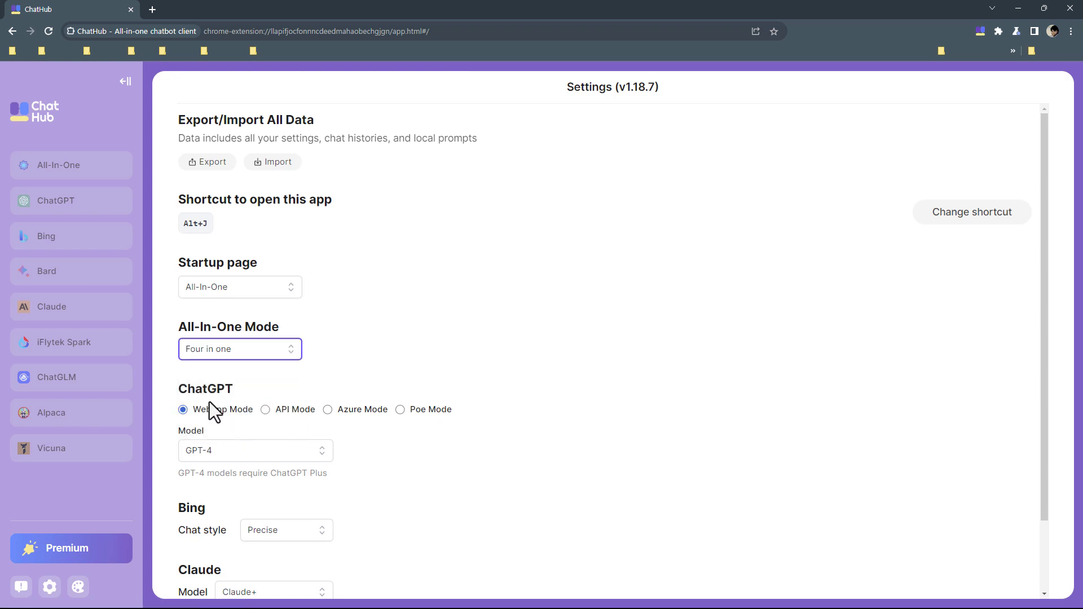
{"action": "left_click", "coordinate": [76, 179]}
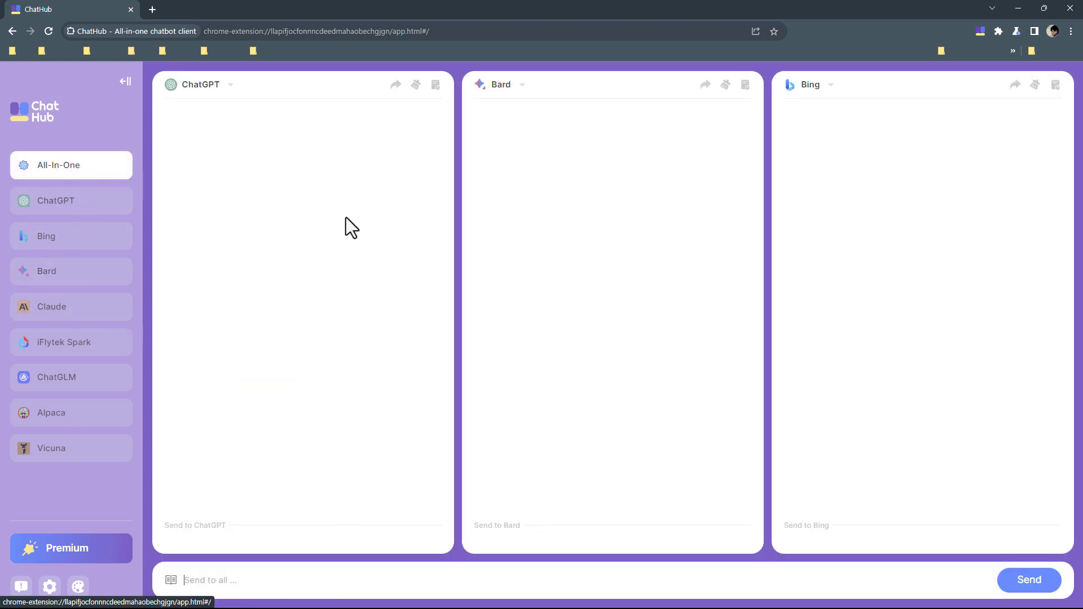
Step: Set the All-In-One Mode to Four in one and the ChatGPT model to GPT-4 Browsing, save the settings, and return to the All-In-One view
{"action": "left_click", "coordinate": [50, 588]}
{"action": "left_click", "coordinate": [246, 356]}
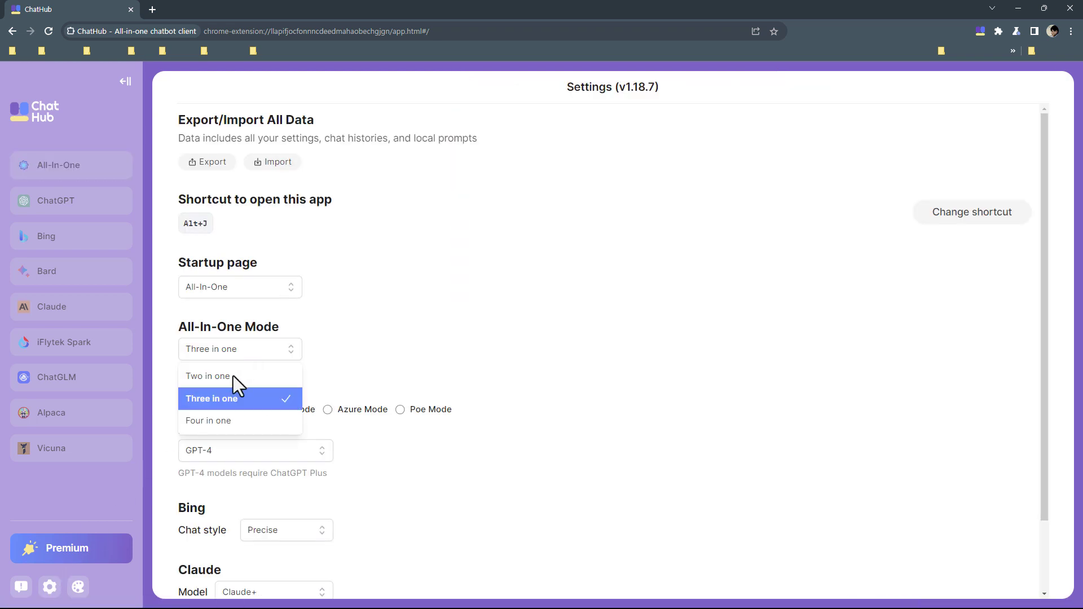
{"action": "left_click", "coordinate": [229, 420]}
{"action": "scroll", "coordinate": [343, 429], "scroll_direction": "down", "scroll_amount": 1}
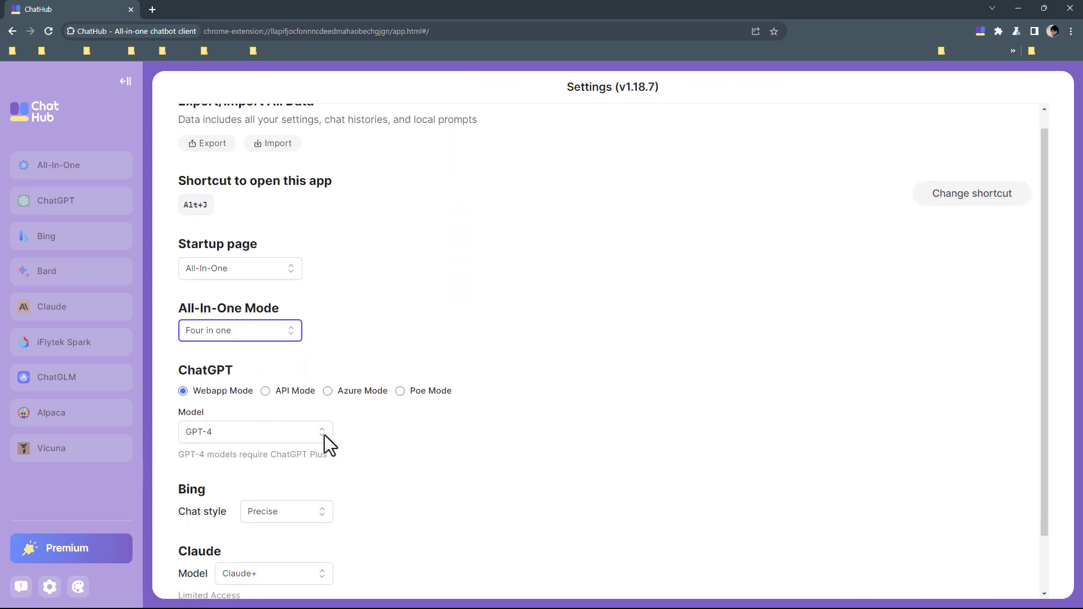
{"action": "left_click", "coordinate": [324, 435]}
{"action": "left_click", "coordinate": [262, 549]}
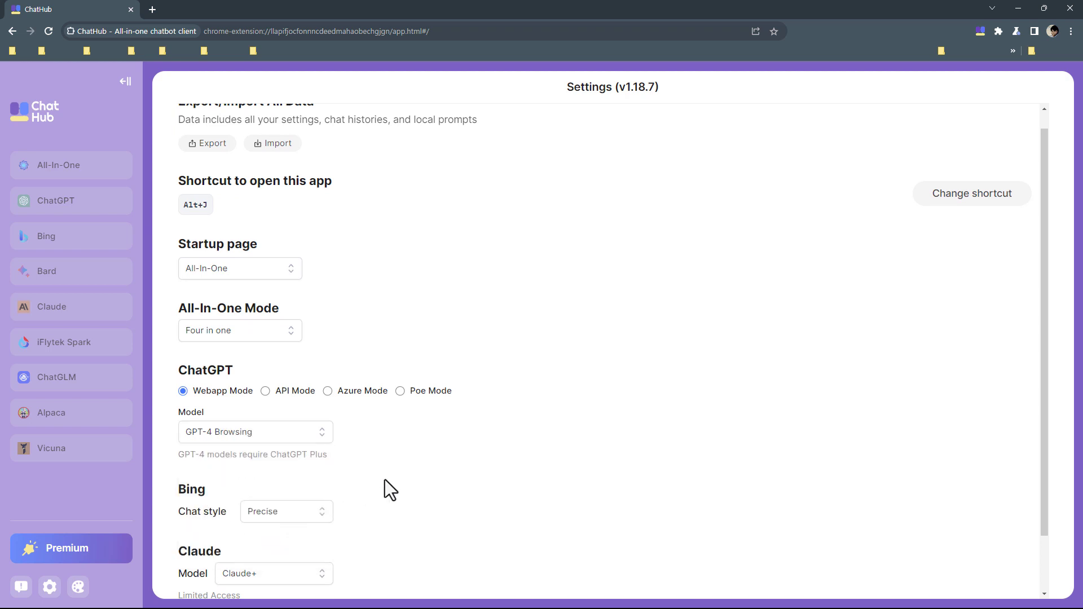
{"action": "scroll", "coordinate": [385, 479], "scroll_direction": "down", "scroll_amount": 1}
{"action": "left_click", "coordinate": [212, 574]}
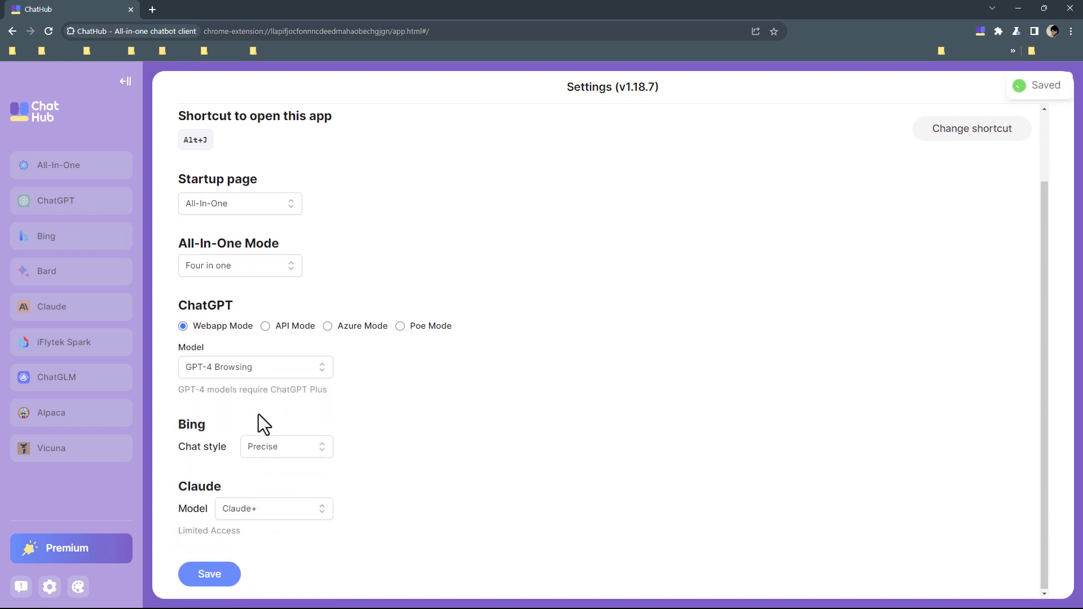
{"action": "scroll", "coordinate": [264, 357], "scroll_direction": "up", "scroll_amount": 2}
{"action": "left_click", "coordinate": [88, 172]}
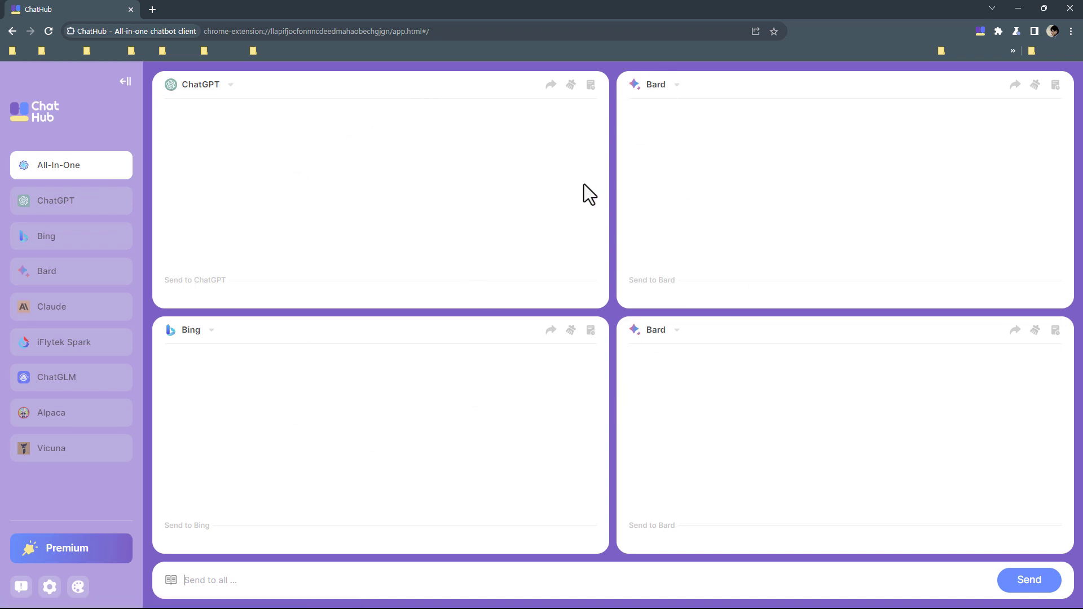
Step: Switch the fourth chat pane from Bard to Claude and send all bots the prompt: 이효석의 소설 "메밀꽃 필 무렵"의 줄거리를 알려줘
{"action": "left_click", "coordinate": [676, 333]}
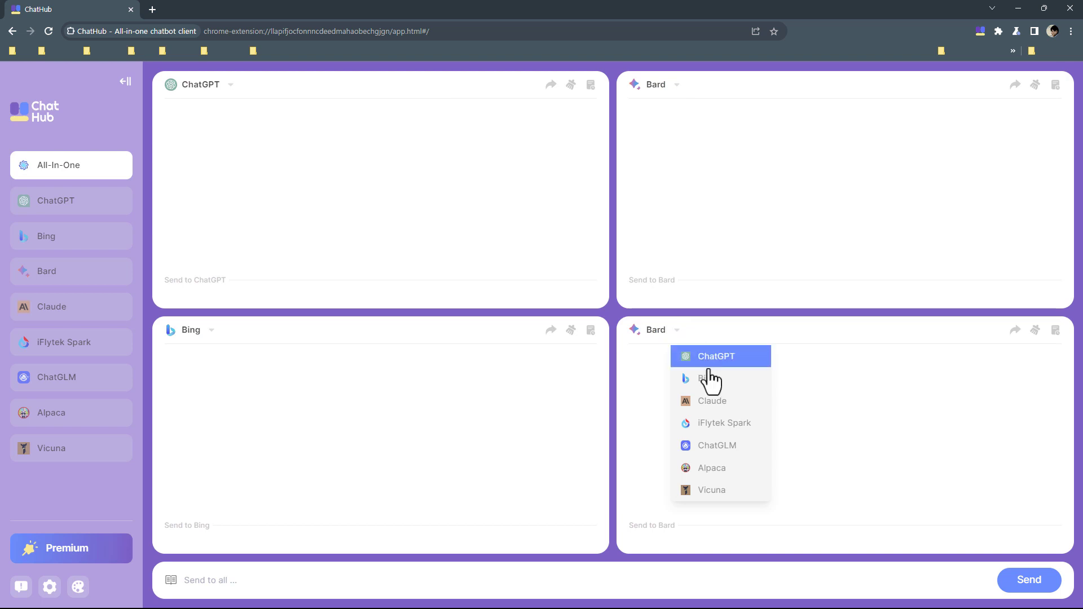
{"action": "left_click", "coordinate": [736, 402]}
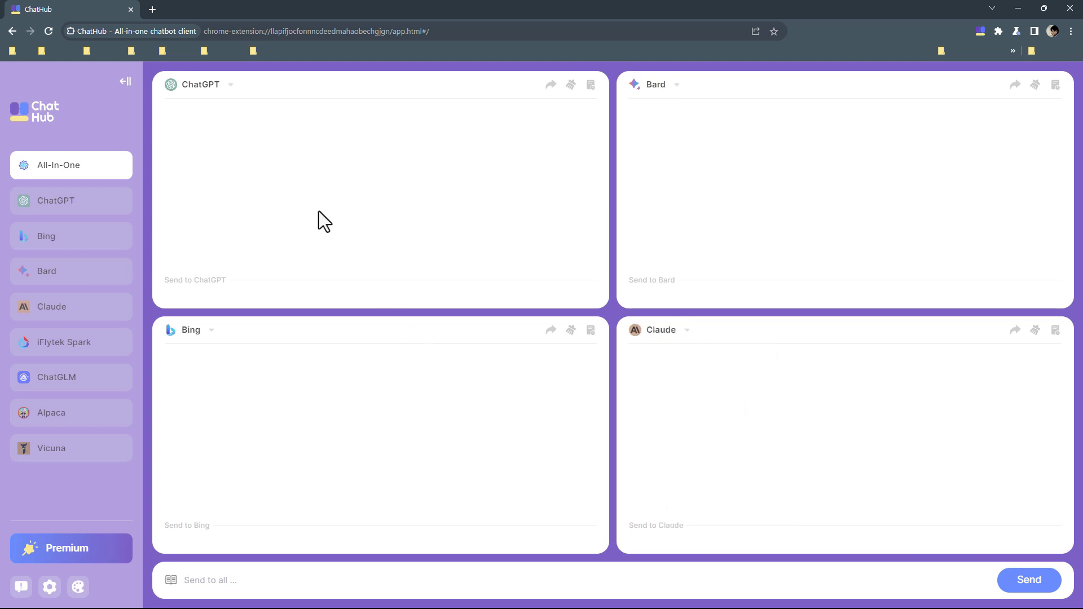
{"action": "left_click", "coordinate": [228, 578]}
{"action": "type", "text": "이효석의 소설 \"메밀꽃 필 무렵\"의 줄거리를 알려줘"}
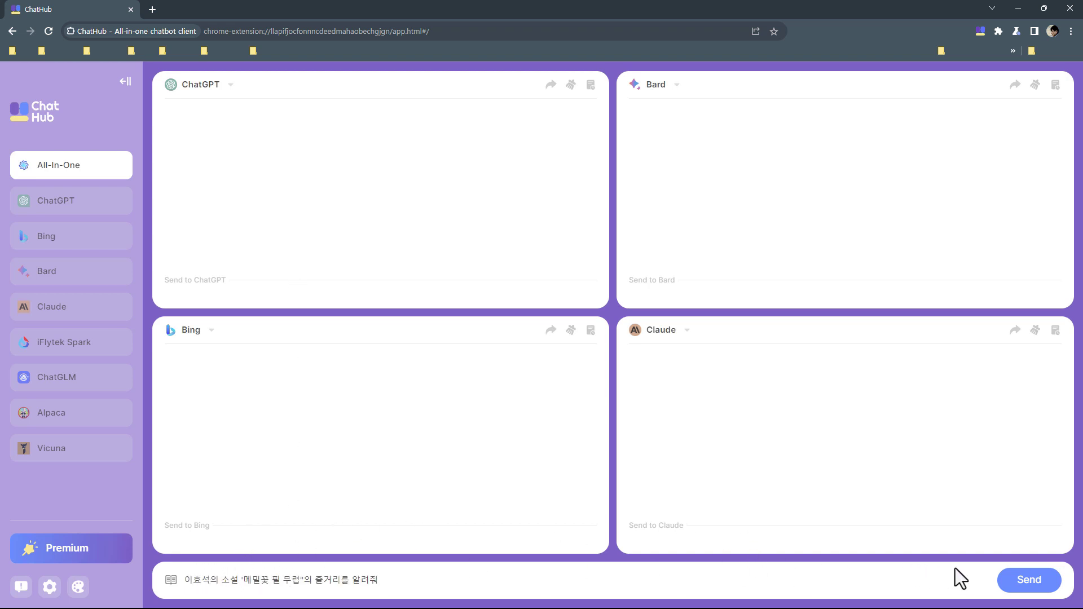
{"action": "left_click", "coordinate": [1006, 581]}
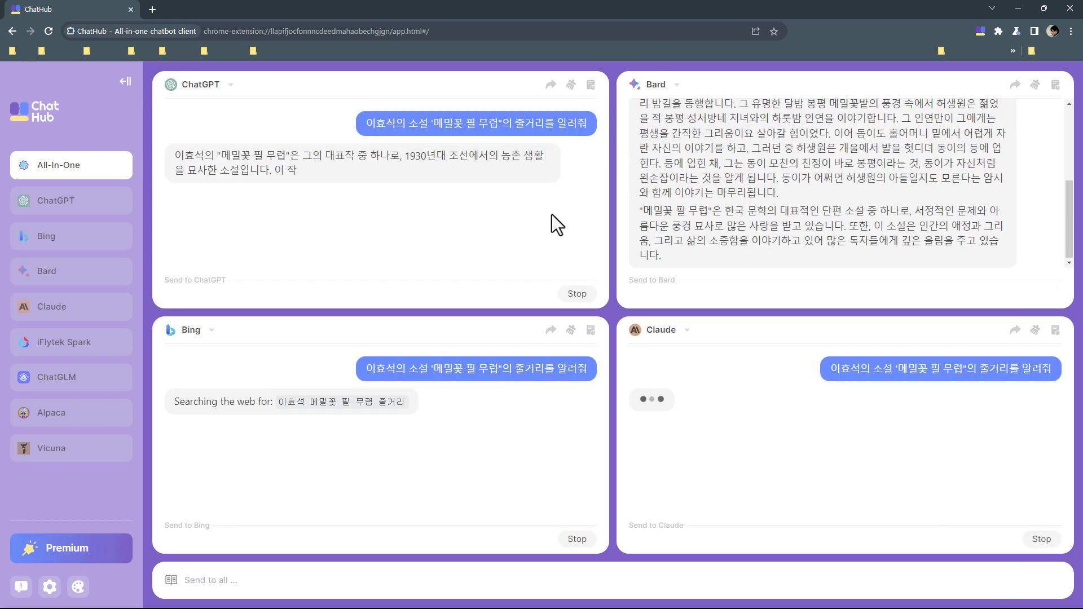
Step: Read through and compare the plot summaries of the novel given by ChatGPT, Bard, Bing and Claude
{"action": "scroll", "coordinate": [733, 197], "scroll_direction": "up", "scroll_amount": 3}
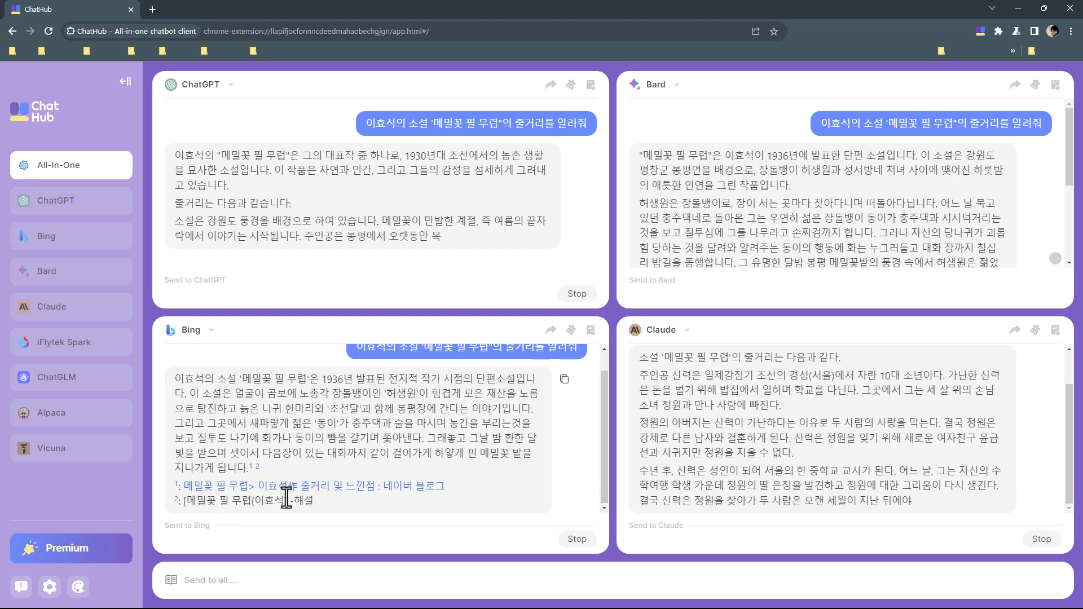
{"action": "scroll", "coordinate": [728, 446], "scroll_direction": "up", "scroll_amount": 1}
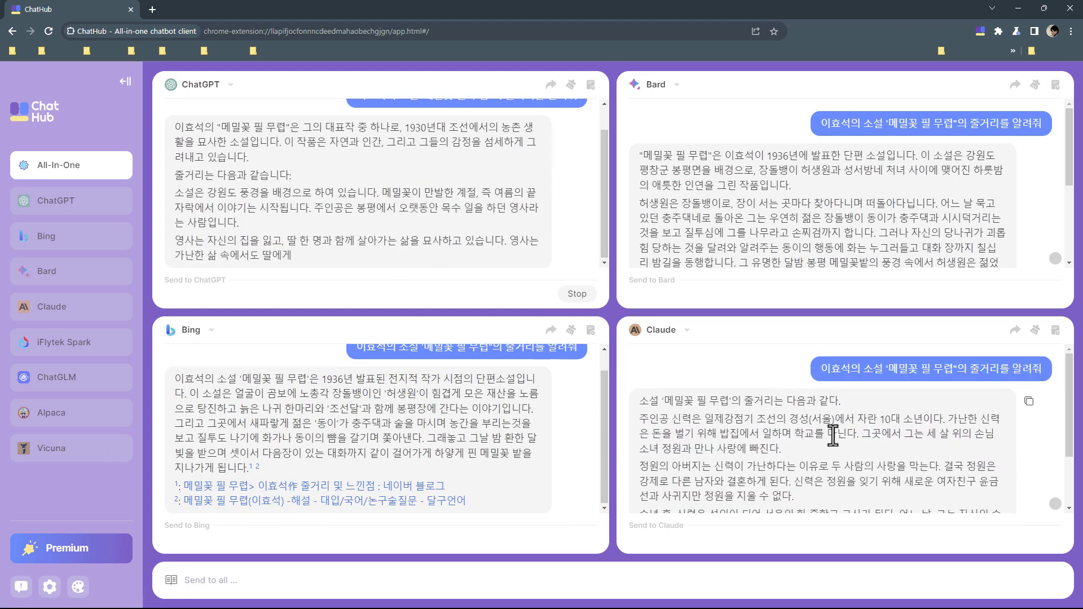
{"action": "scroll", "coordinate": [823, 433], "scroll_direction": "down", "scroll_amount": 2}
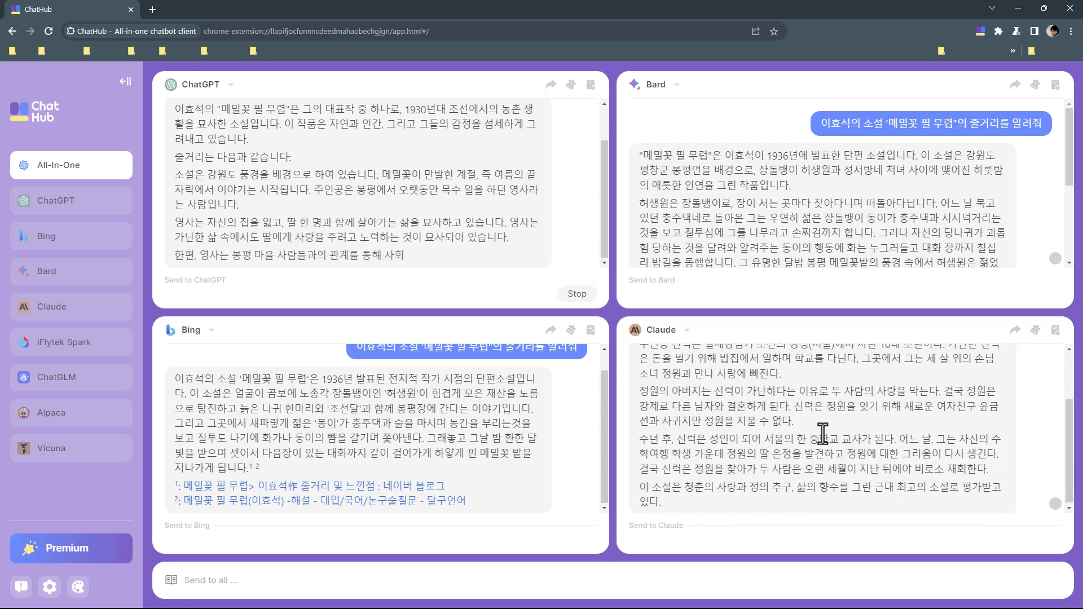
{"action": "scroll", "coordinate": [824, 433], "scroll_direction": "up", "scroll_amount": 2}
{"action": "scroll", "coordinate": [356, 174], "scroll_direction": "up", "scroll_amount": 1}
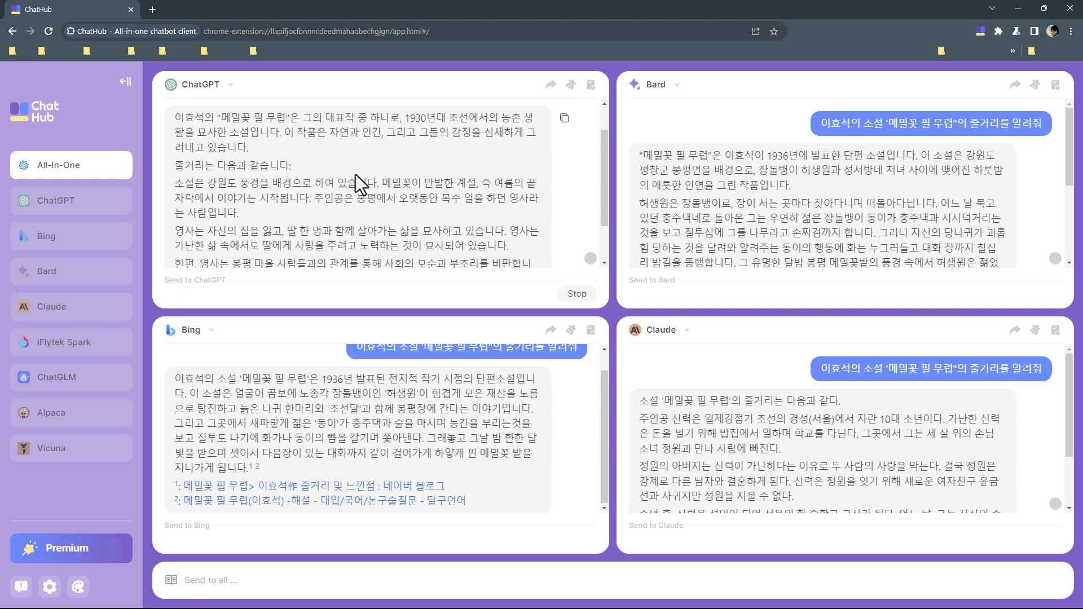
{"action": "scroll", "coordinate": [355, 175], "scroll_direction": "up", "scroll_amount": 1}
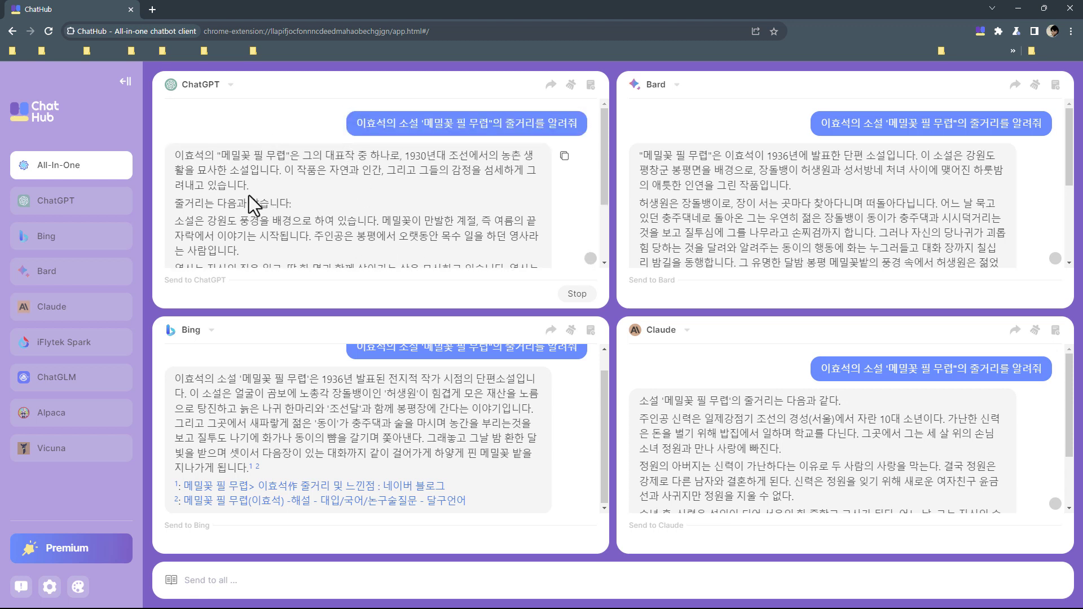
{"action": "scroll", "coordinate": [249, 195], "scroll_direction": "down", "scroll_amount": 3}
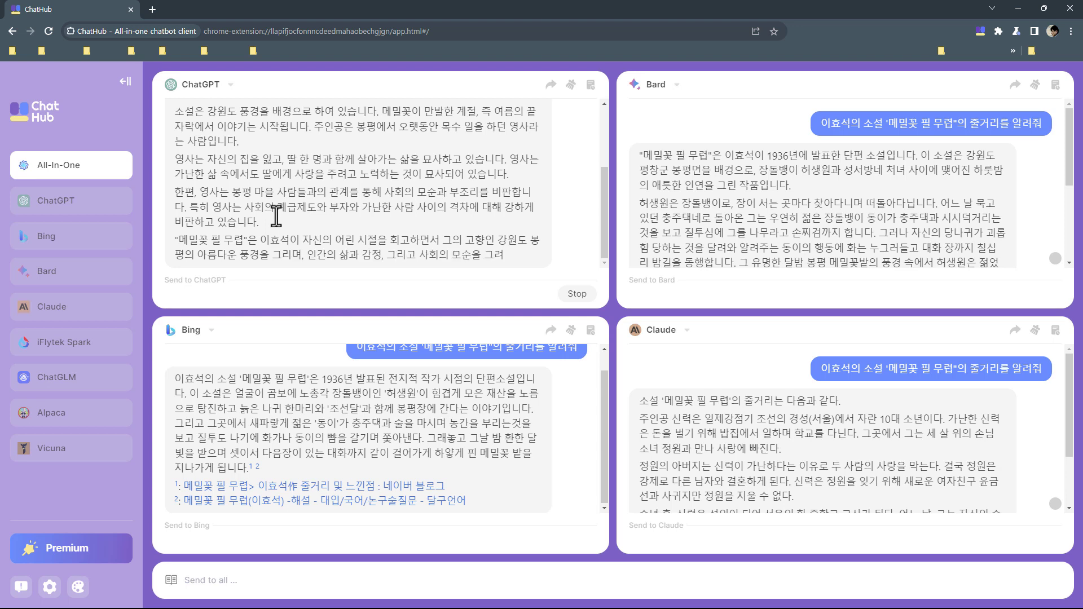
{"action": "scroll", "coordinate": [276, 215], "scroll_direction": "up", "scroll_amount": 3}
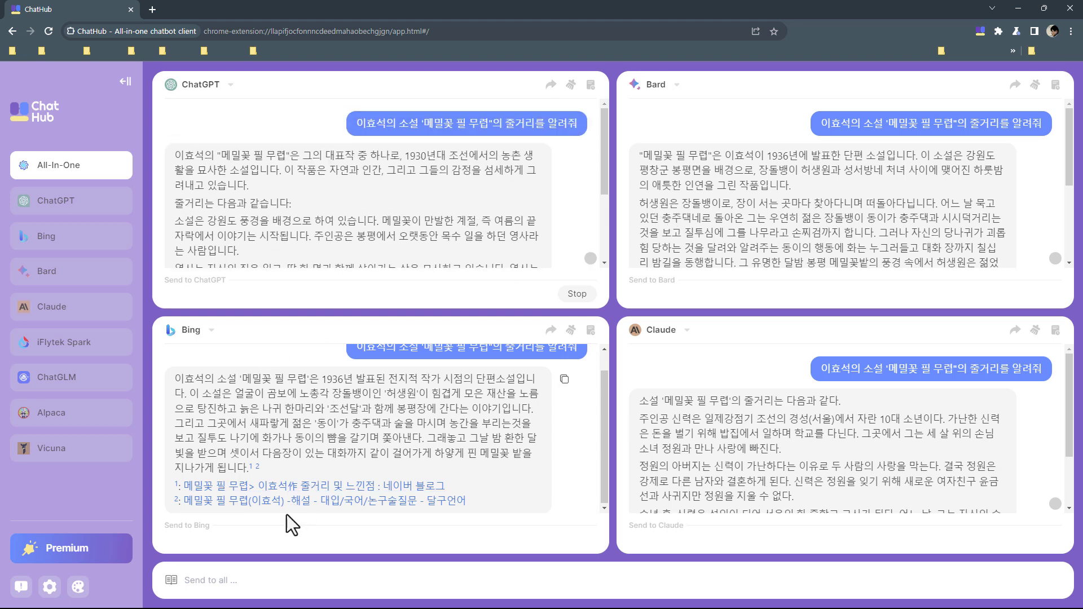
{"action": "scroll", "coordinate": [372, 262], "scroll_direction": "down", "scroll_amount": 4}
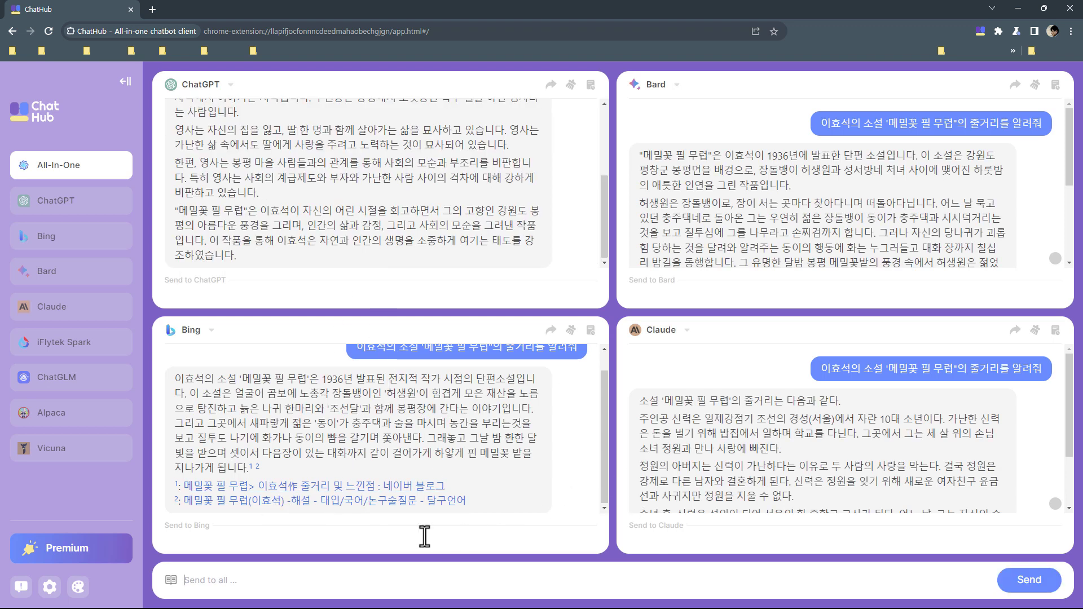
Step: Send all four bots the follow-up question: 이 소설을 원작으로 하는 영화가 있나?
{"action": "left_click", "coordinate": [337, 579]}
{"action": "type", "text": "이 소설을 원"}
{"action": "type", "text": "작으로 하는 영화가 있"}
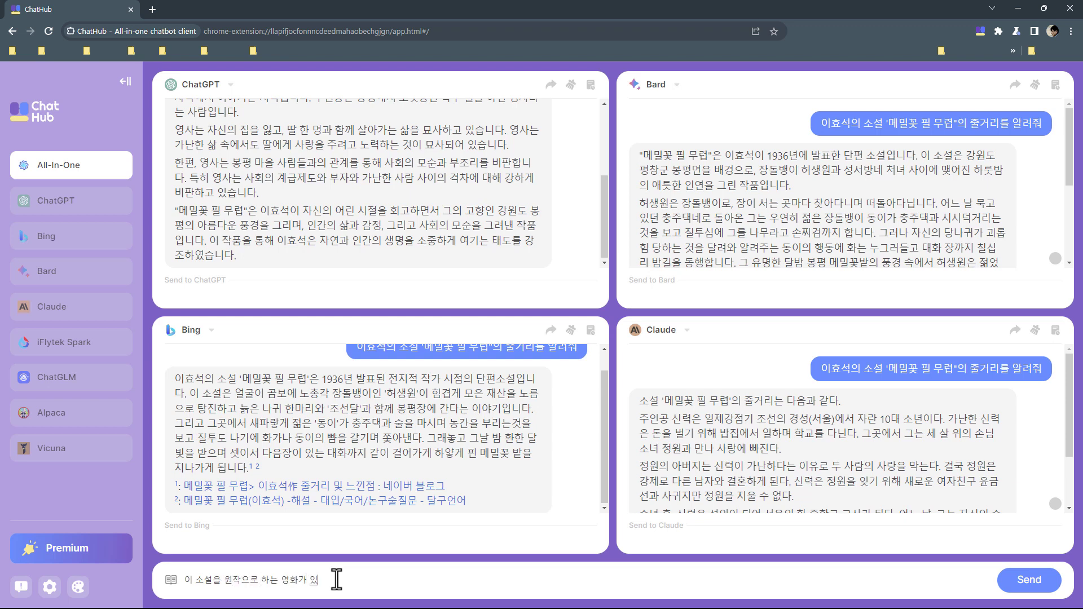
{"action": "type", "text": "나?"}
{"action": "key", "text": "Return"}
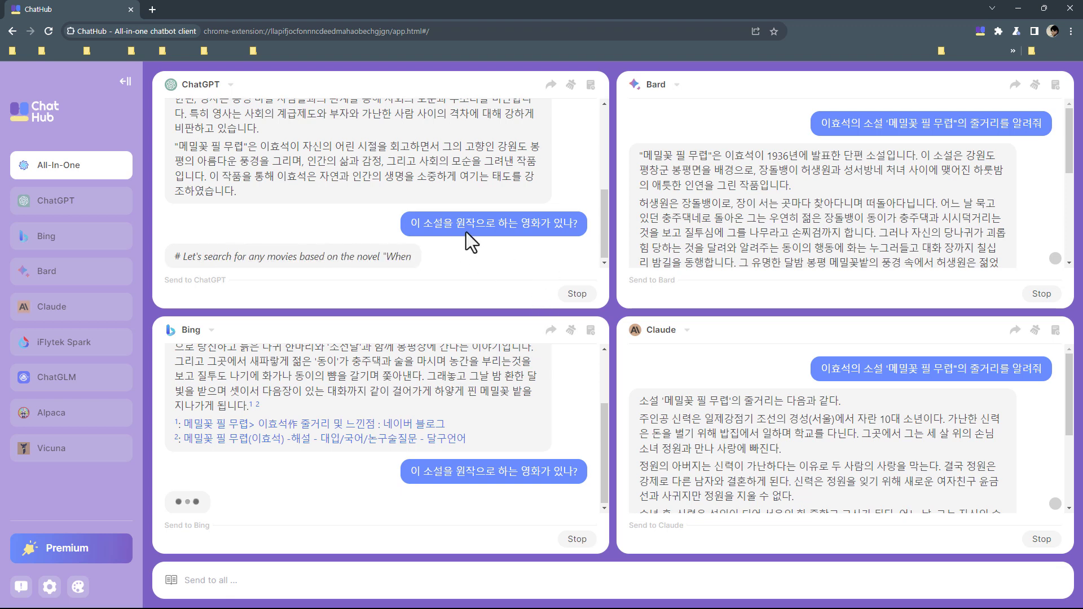
Step: Compare the four bots' answers about the film adaptation, highlighting the director mentioned in the ChatGPT and Bing replies, and recheck Bing's earlier summary
{"action": "scroll", "coordinate": [867, 225], "scroll_direction": "down", "scroll_amount": 2}
{"action": "scroll", "coordinate": [867, 232], "scroll_direction": "down", "scroll_amount": 3}
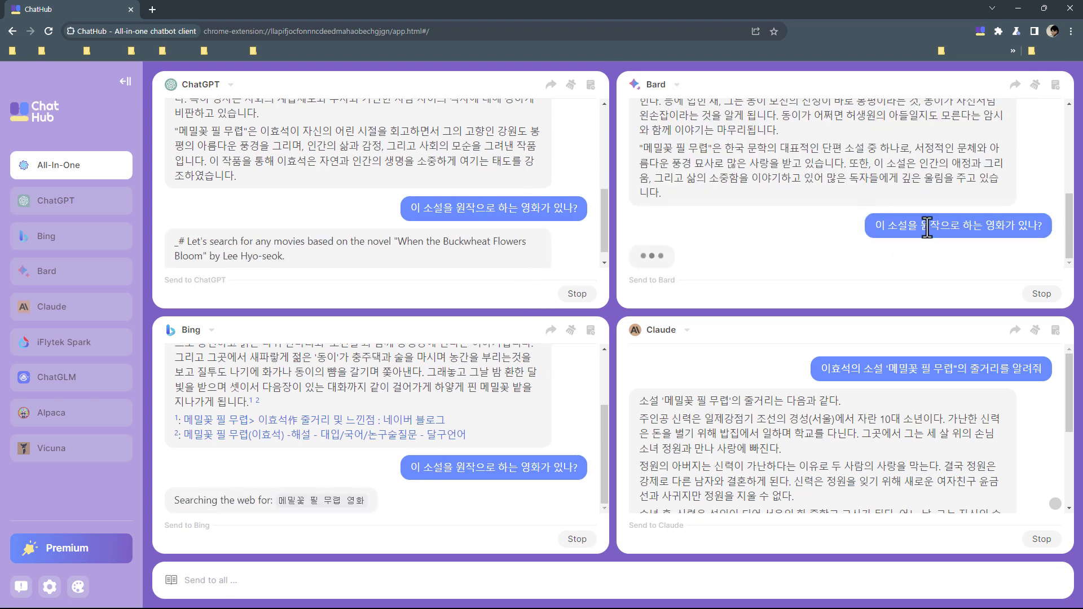
{"action": "scroll", "coordinate": [927, 397], "scroll_direction": "down", "scroll_amount": 5}
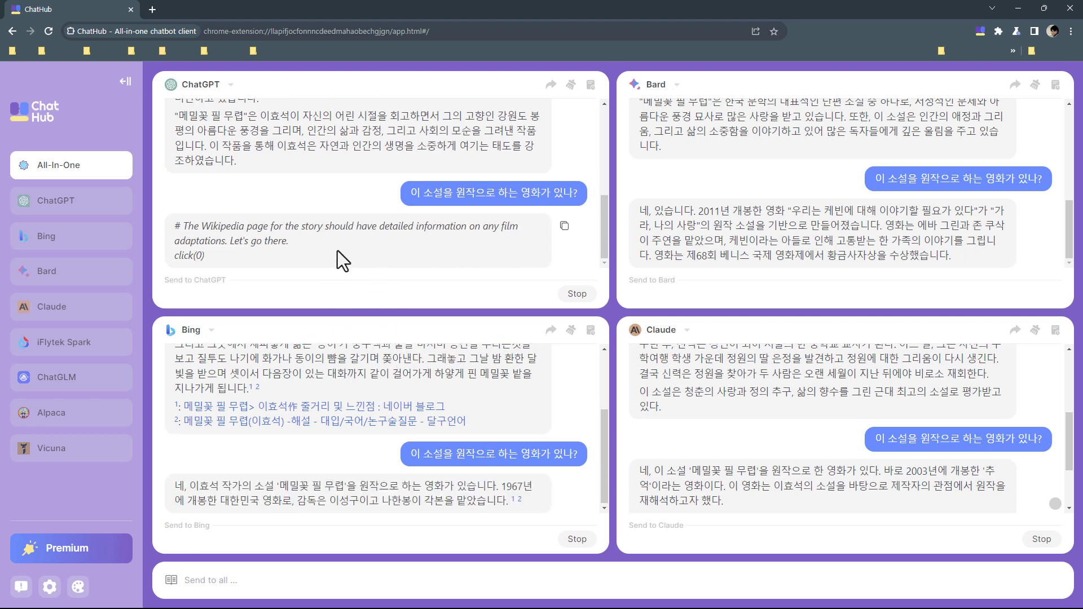
{"action": "scroll", "coordinate": [750, 251], "scroll_direction": "up", "scroll_amount": 1}
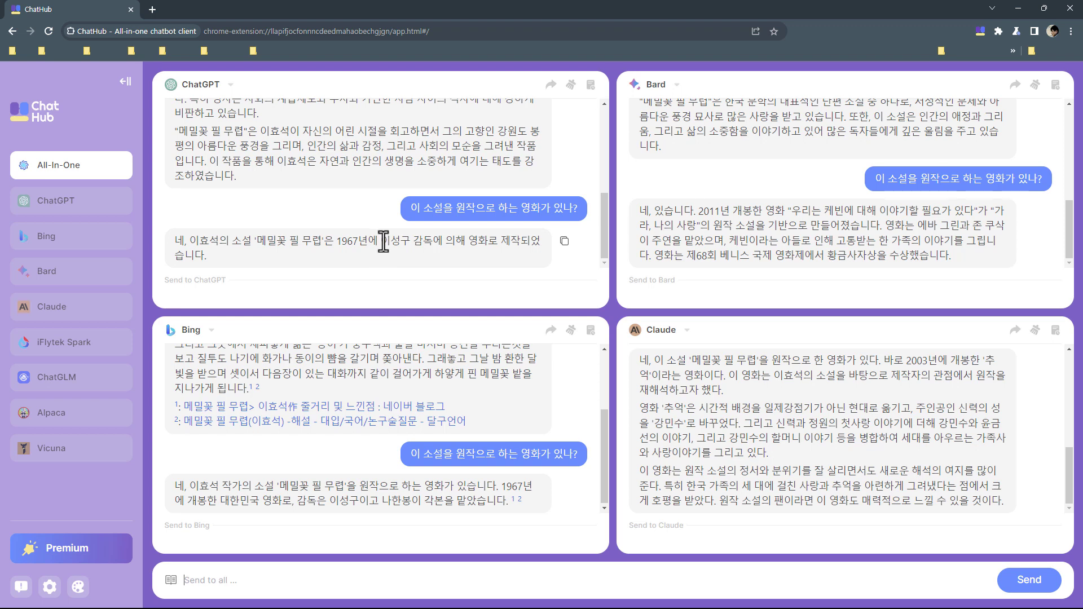
{"action": "left_click_drag", "start_coordinate": [377, 241], "coordinate": [443, 242]}
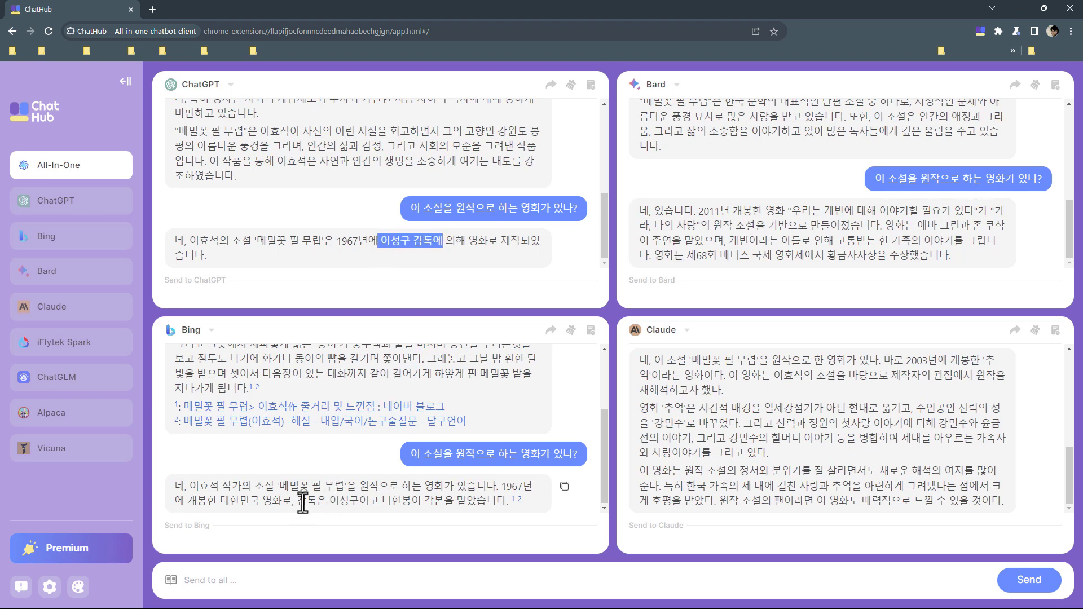
{"action": "left_click_drag", "start_coordinate": [306, 501], "coordinate": [381, 501]}
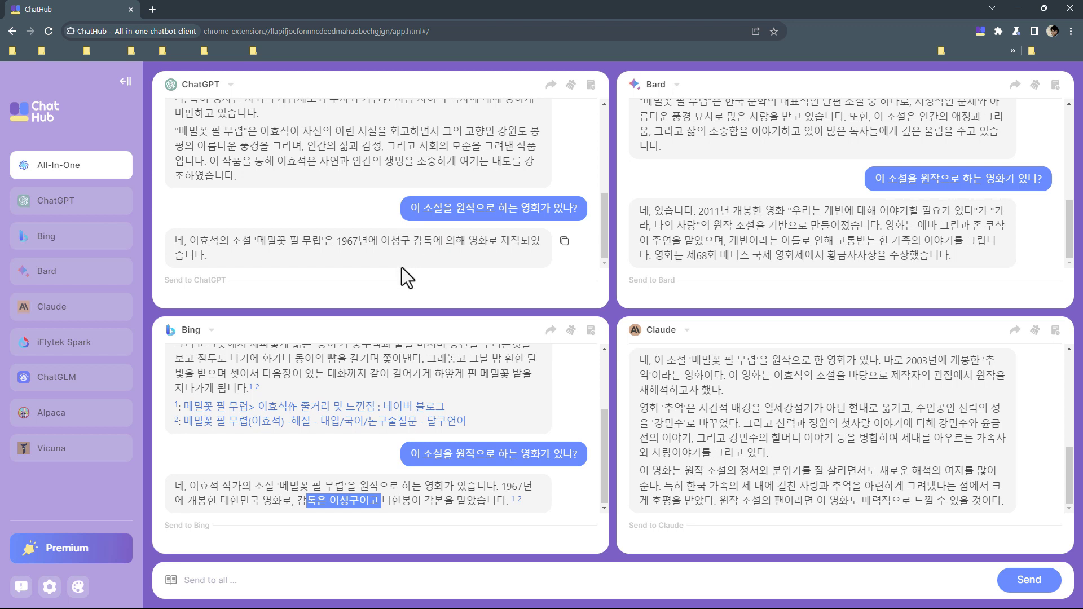
{"action": "left_click", "coordinate": [270, 564]}
{"action": "scroll", "coordinate": [268, 439], "scroll_direction": "up", "scroll_amount": 2}
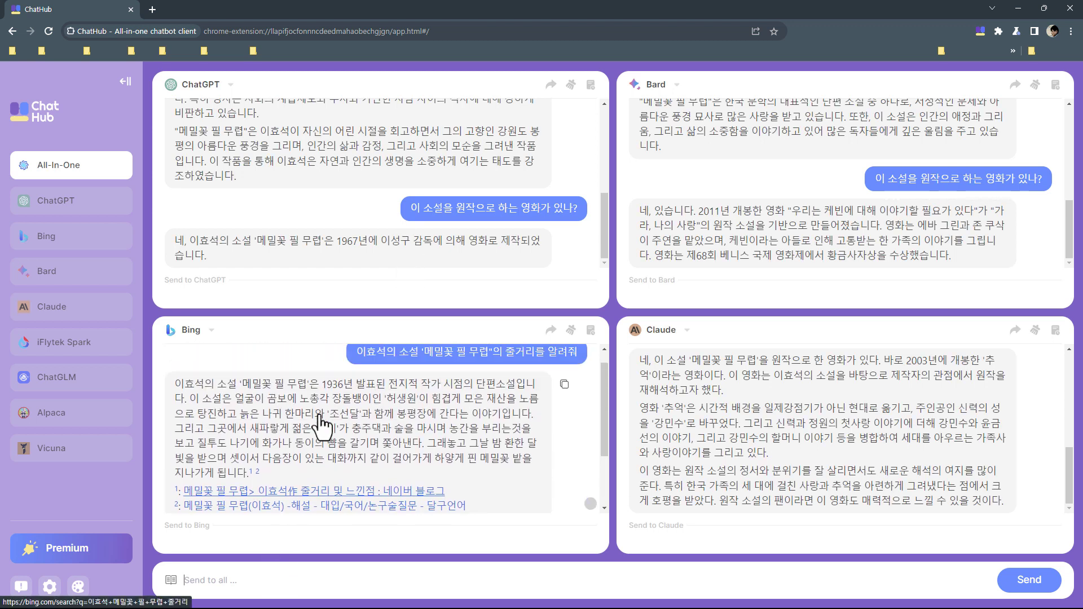